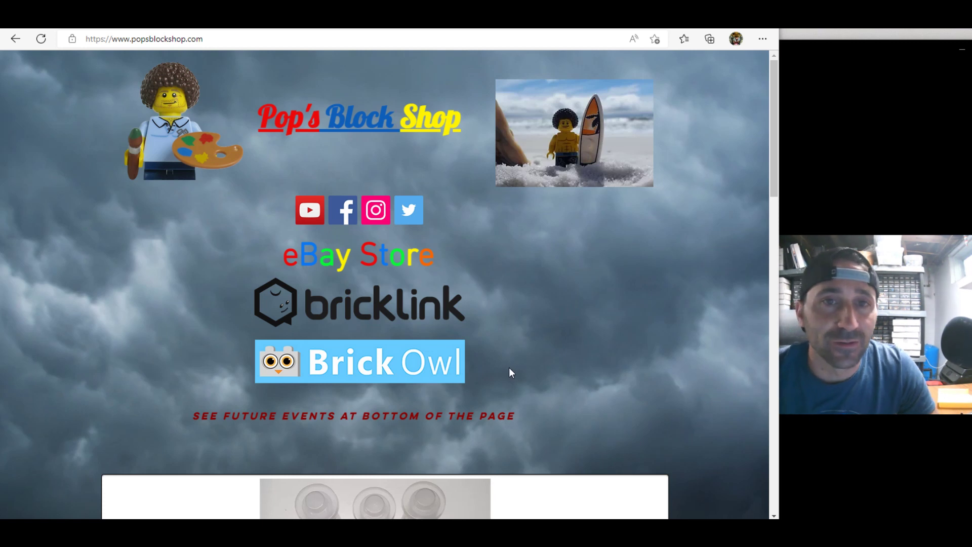
Scroll down to the Brickworld and Green Bay events, then drag the EXPENSE REPORT 2022 window over Edge.
scroll(501, 371, down, 1)
scroll(406, 337, down, 8)
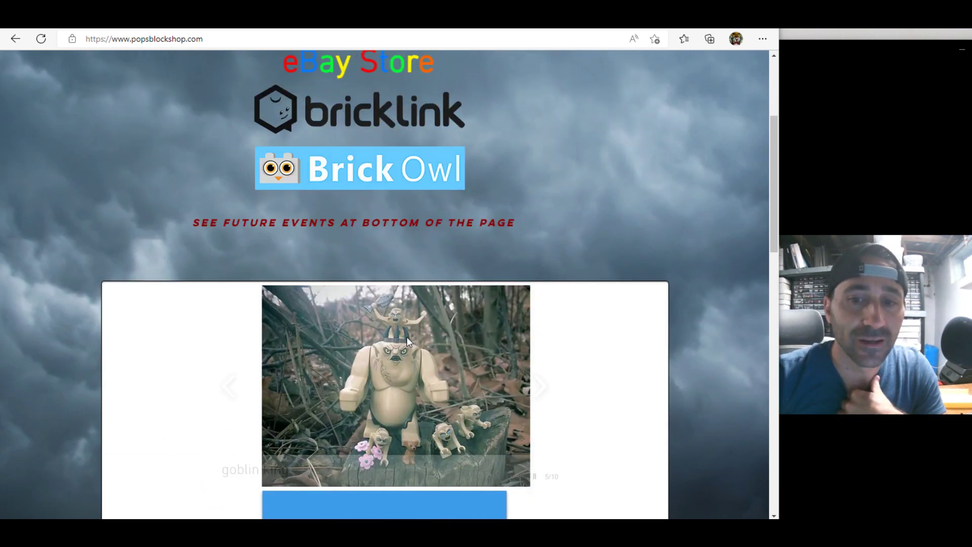
scroll(212, 148, down, 8)
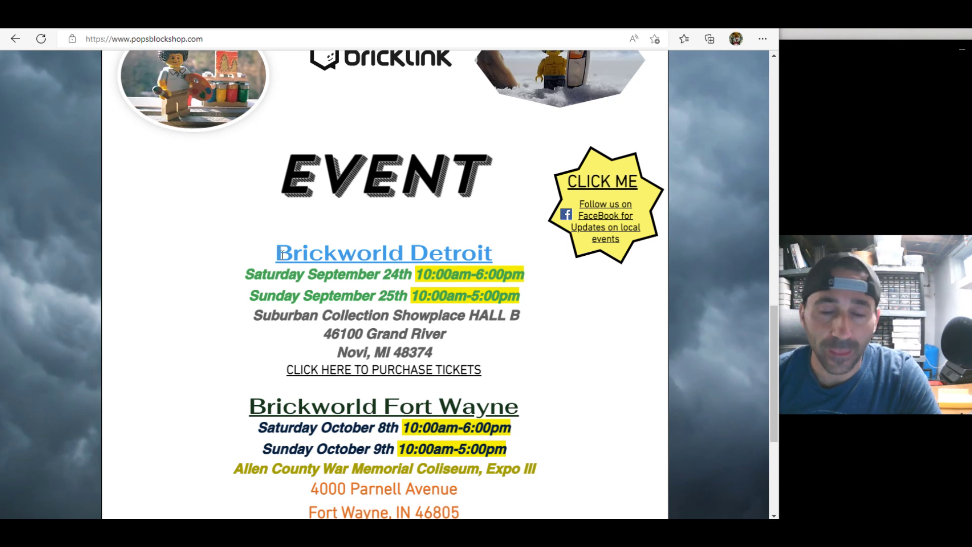
scroll(281, 255, down, 3)
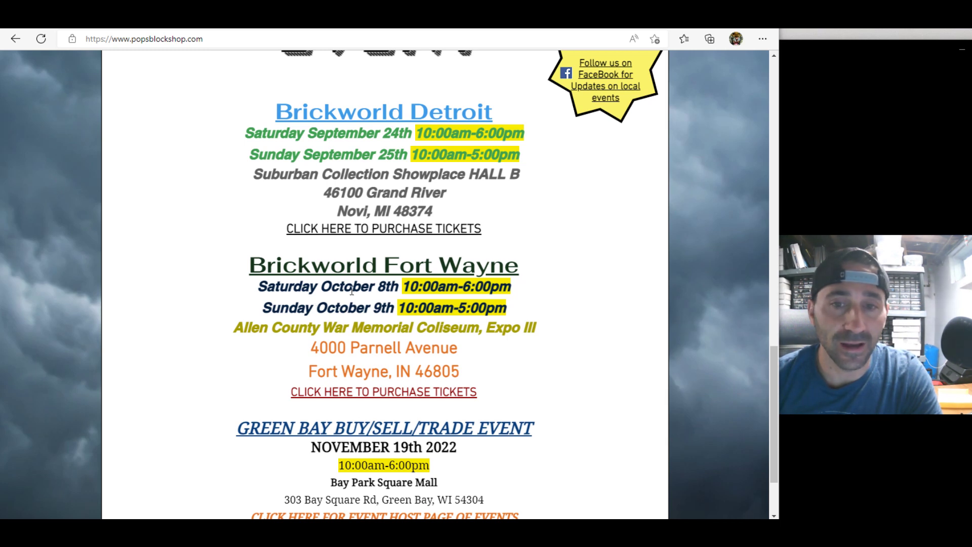
scroll(370, 283, down, 2)
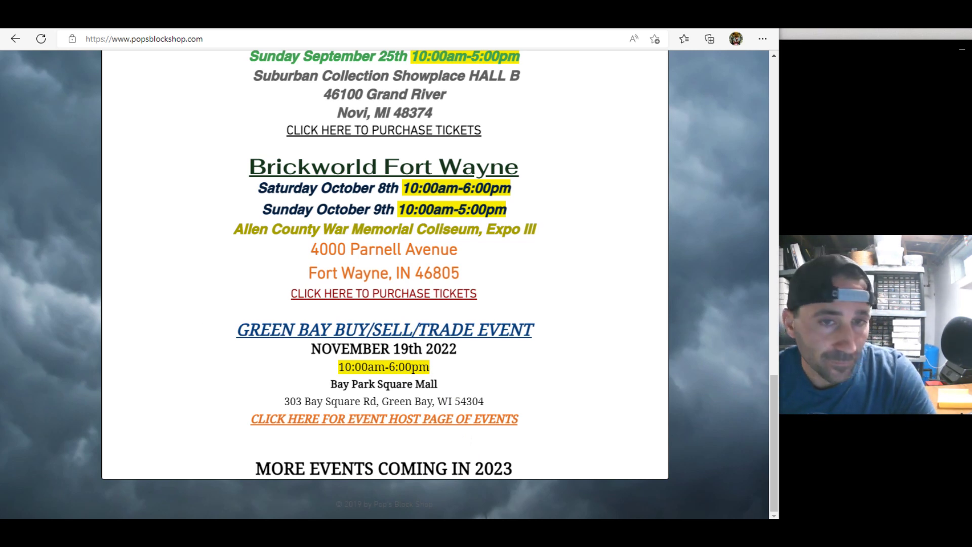
drag(0, 38, 425, 45)
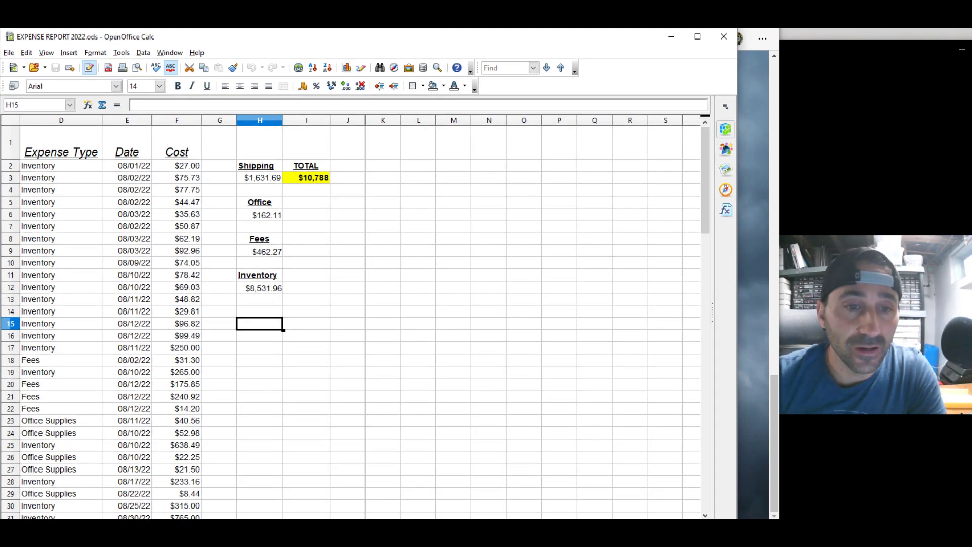
Check the August Inventory formula in H12, then compare the July, August and June Expenses sheets.
scroll(213, 511, left, 3)
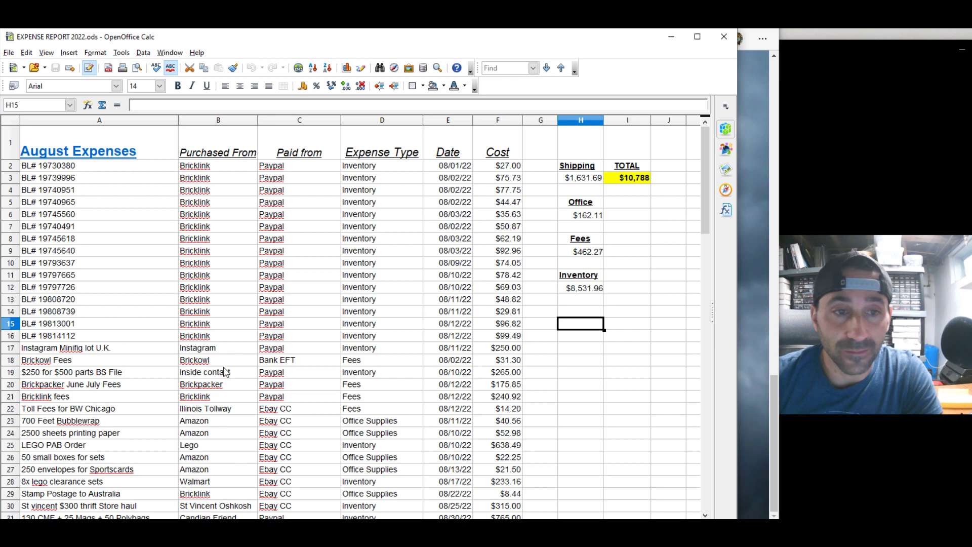
click(584, 289)
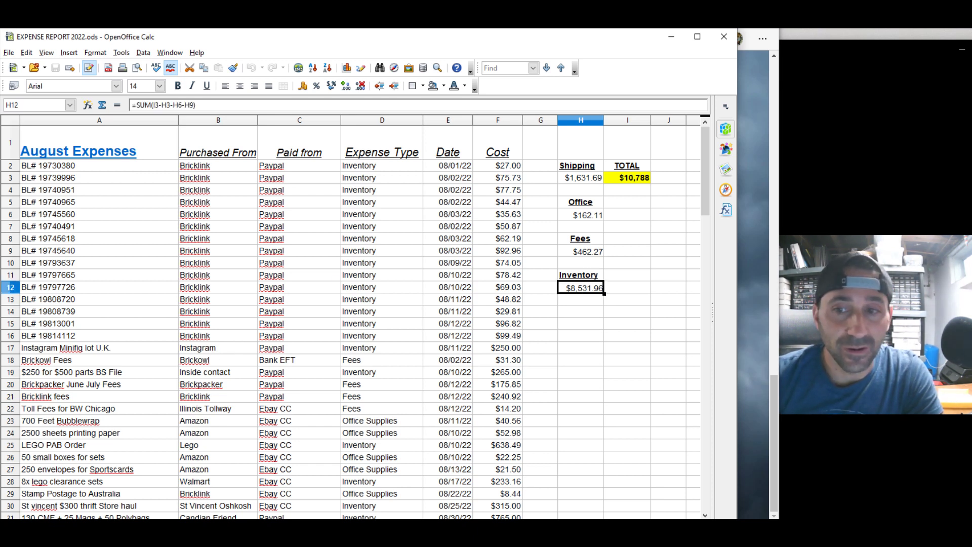
key(ctrl+Page_Up)
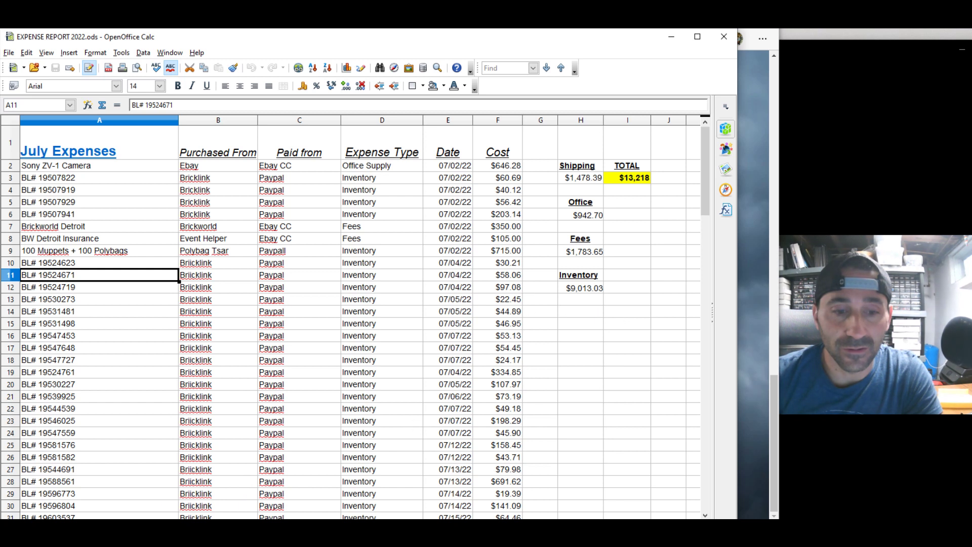
key(ctrl+Page_Down)
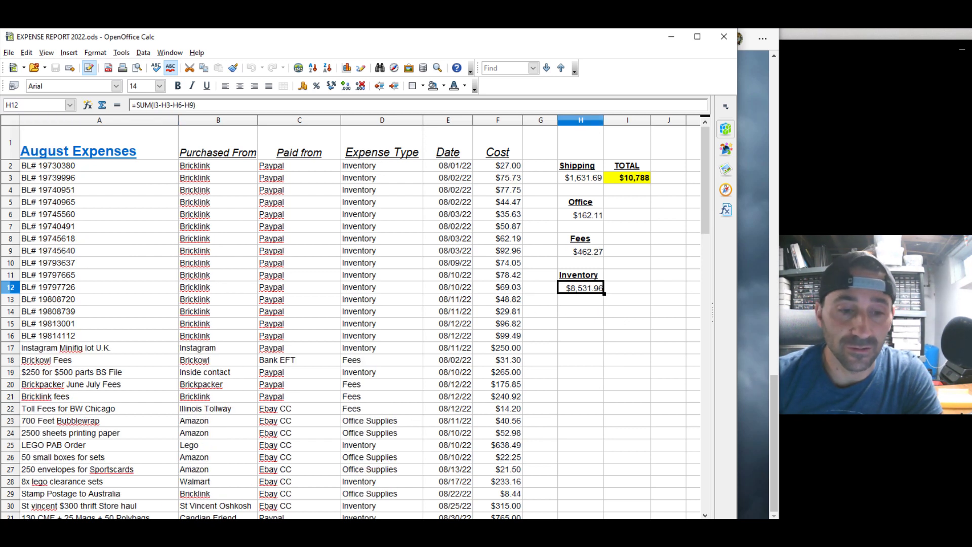
key(ctrl+Page_Up)
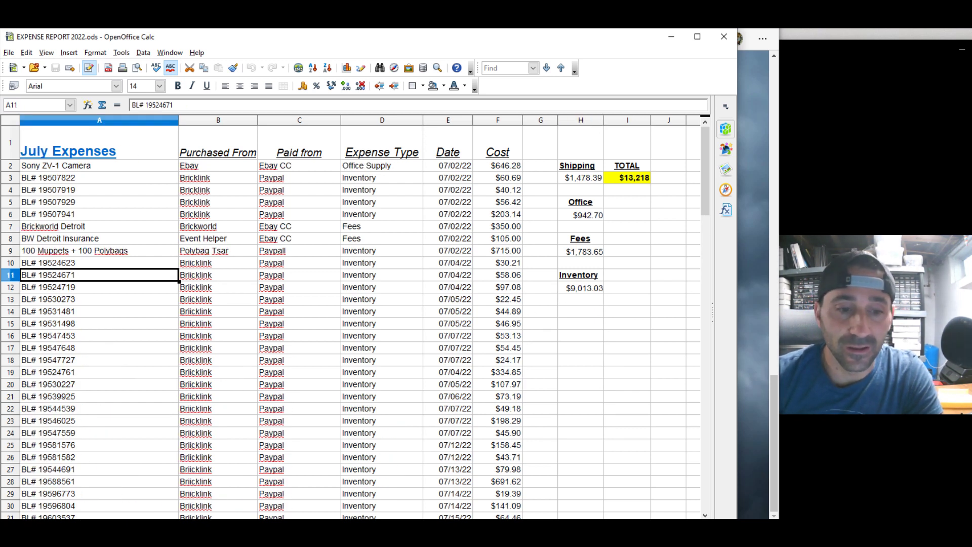
key(ctrl+Page_Up)
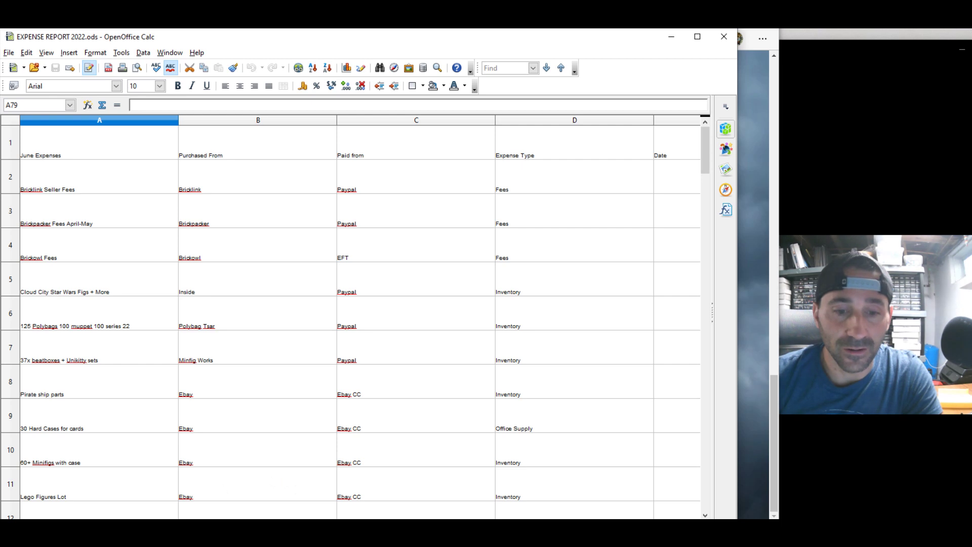
scroll(354, 314, right, 4)
scroll(355, 314, right, 1)
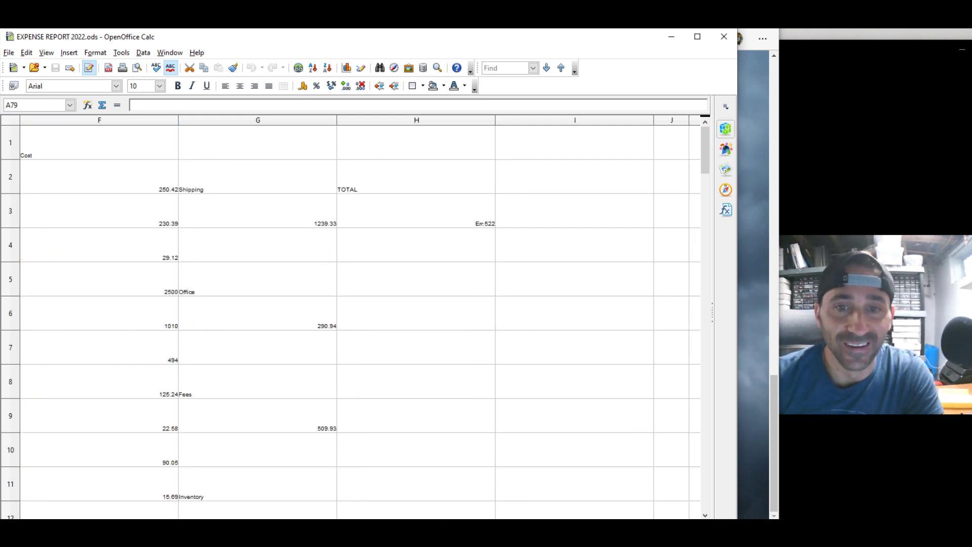
scroll(218, 387, down, 2)
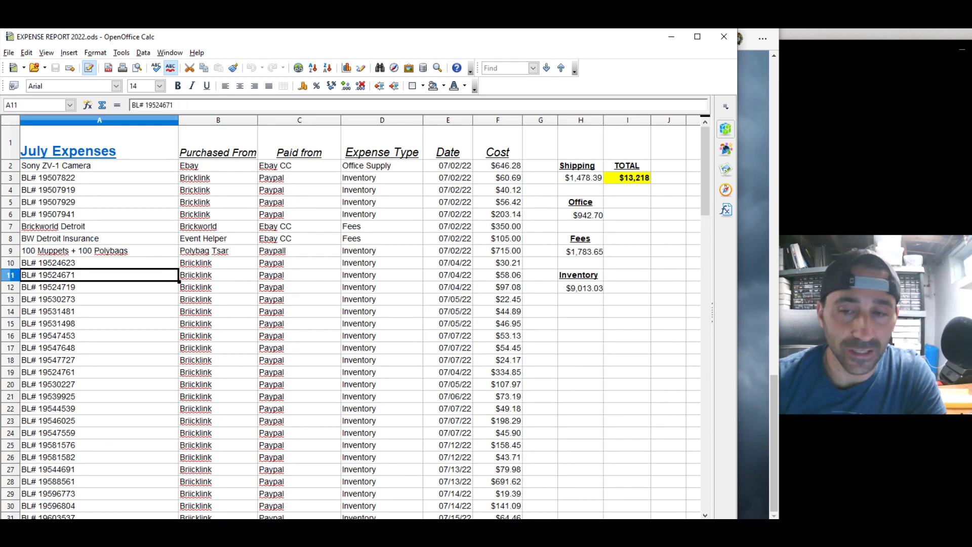
Inspect the SUM formulas behind the July and August Fees and Office totals.
click(589, 255)
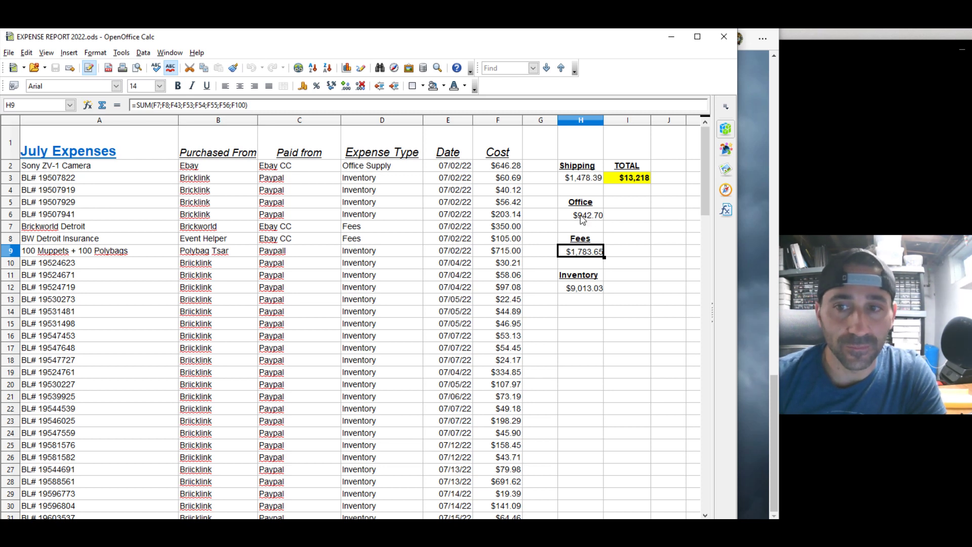
click(579, 217)
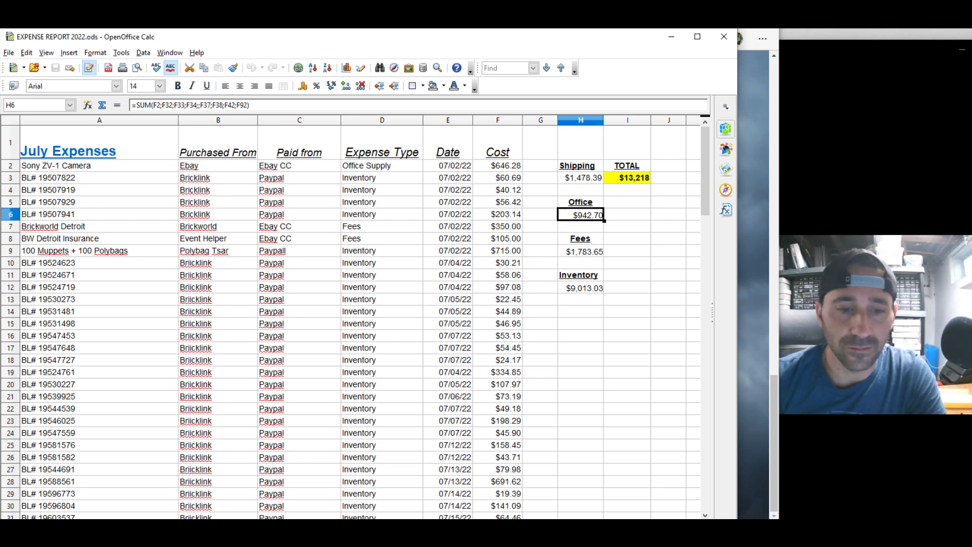
key(ctrl+Page_Down)
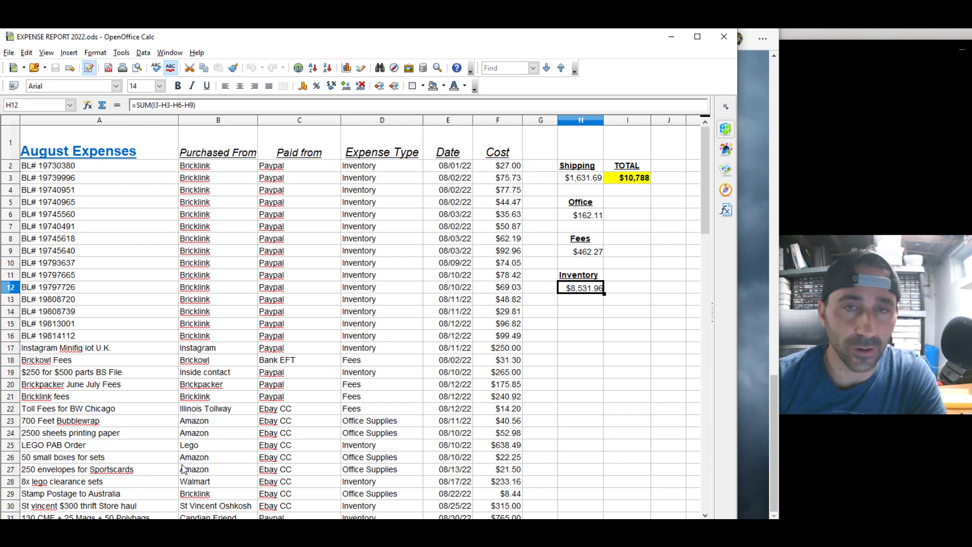
click(590, 221)
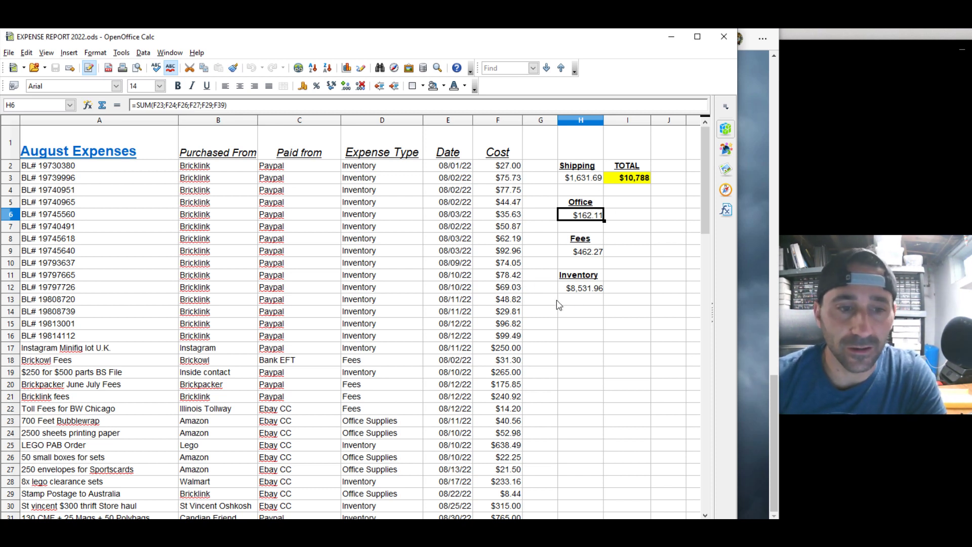
click(589, 255)
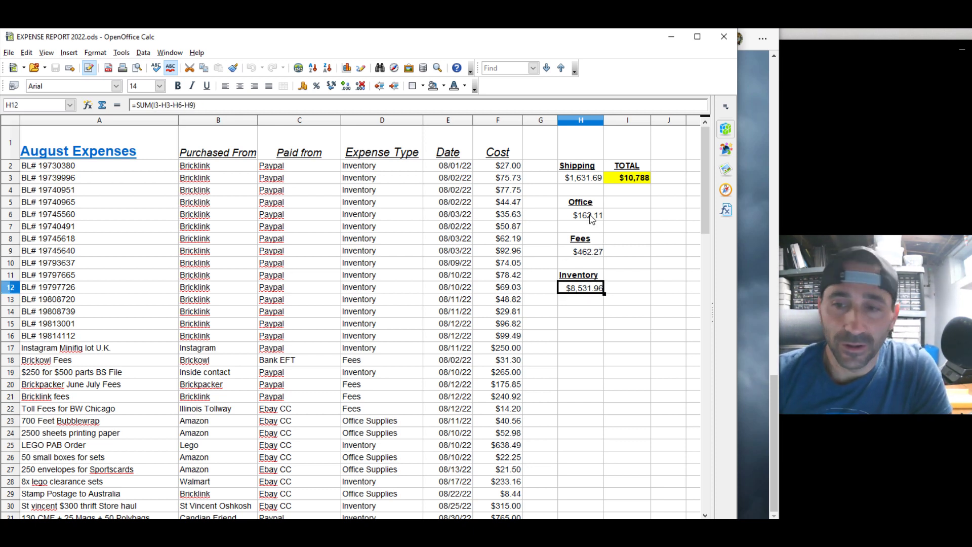
click(595, 255)
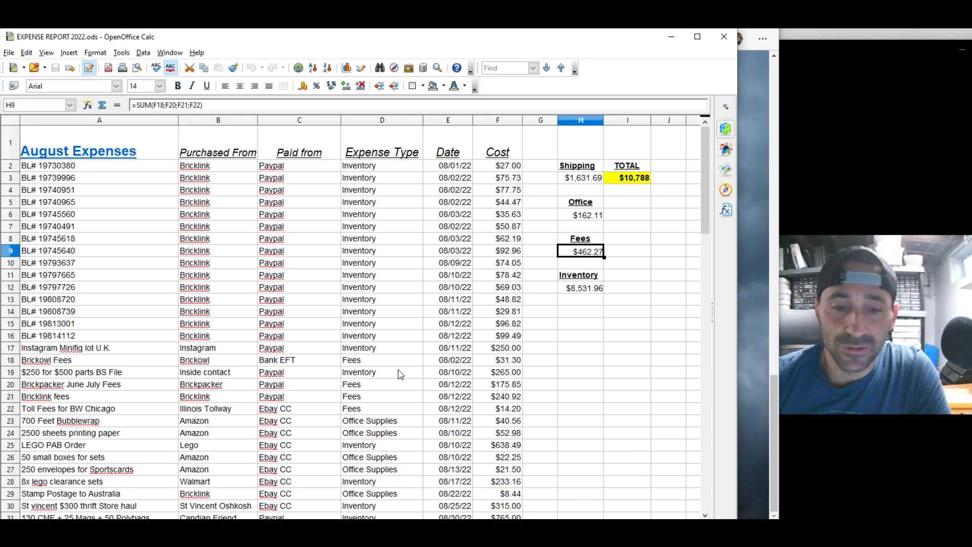
Compare July against August, then check the Brickpacker June July Fees row and its cost.
key(ctrl+Page_Up)
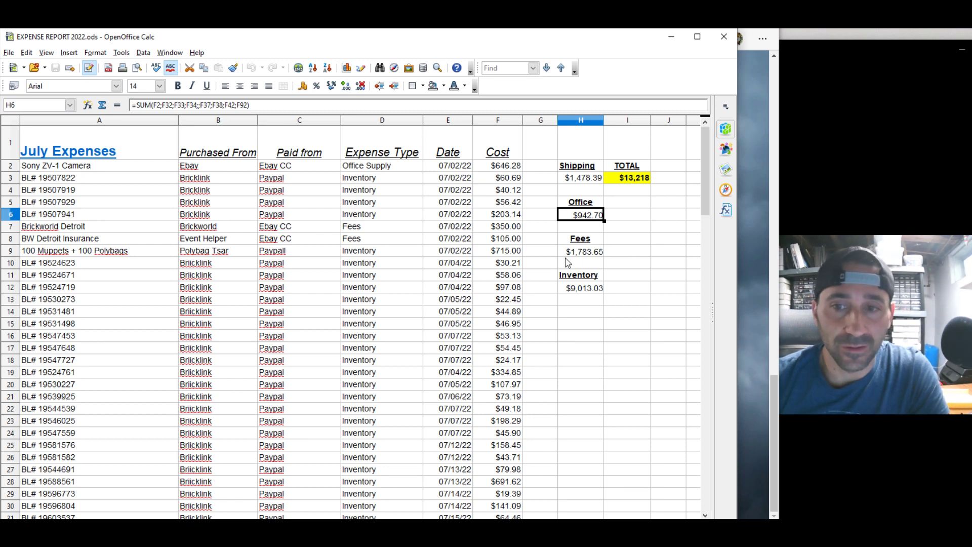
key(ctrl+Page_Down)
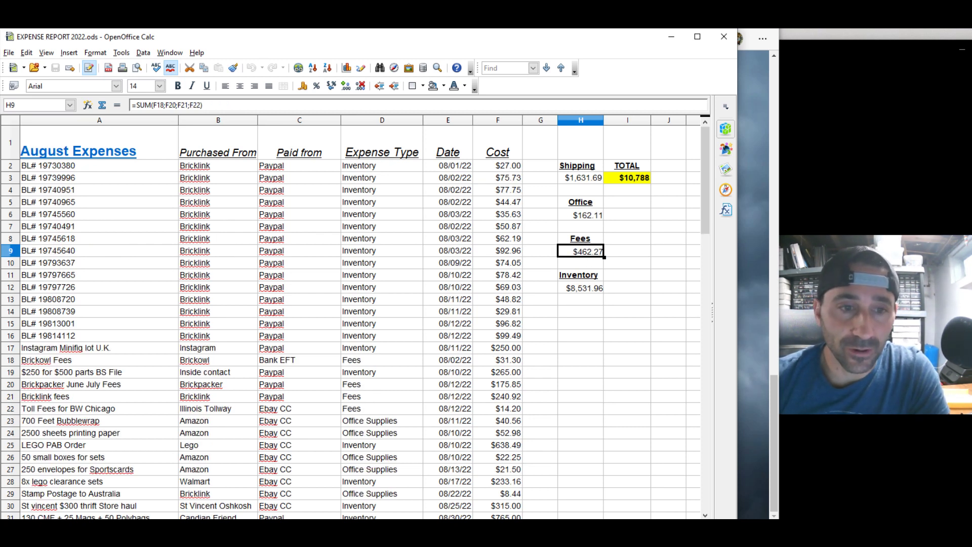
click(92, 386)
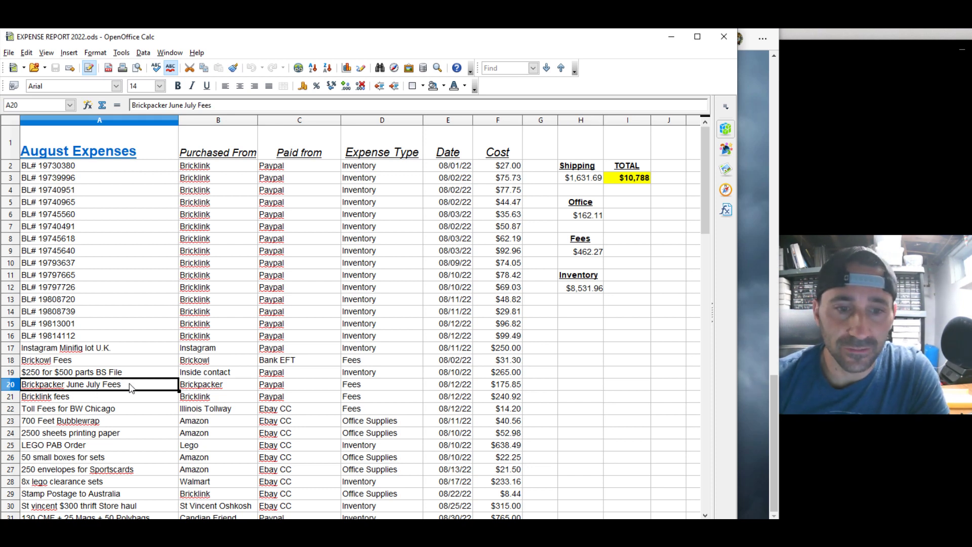
click(520, 388)
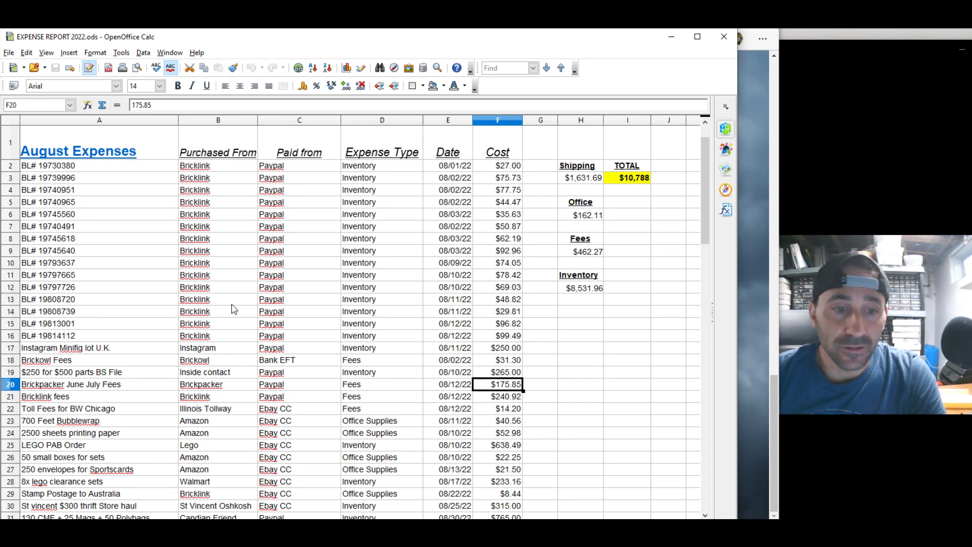
Scroll through the expense sheet, then switch to the 2019 NEW BL Store Sales Tracker window.
scroll(232, 308, down, 11)
scroll(232, 309, down, 5)
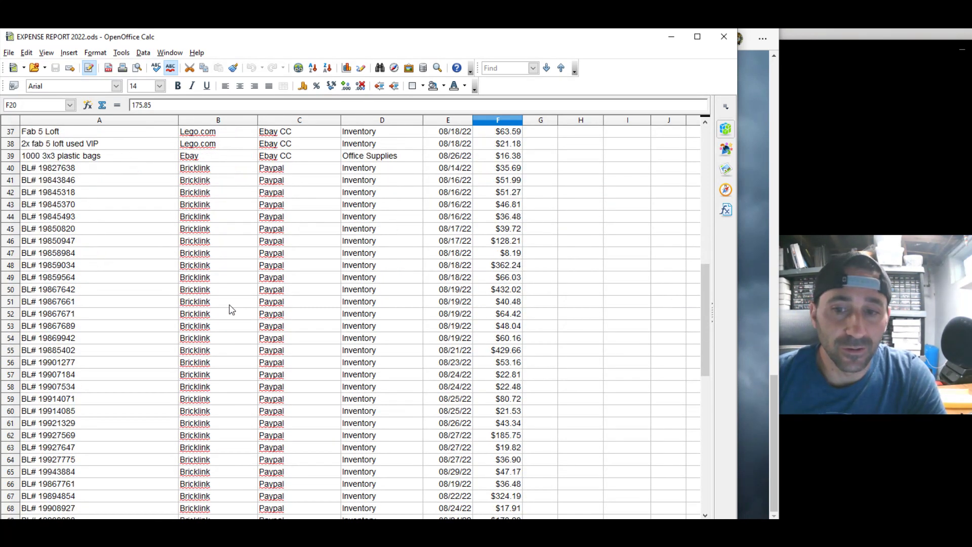
scroll(232, 309, down, 3)
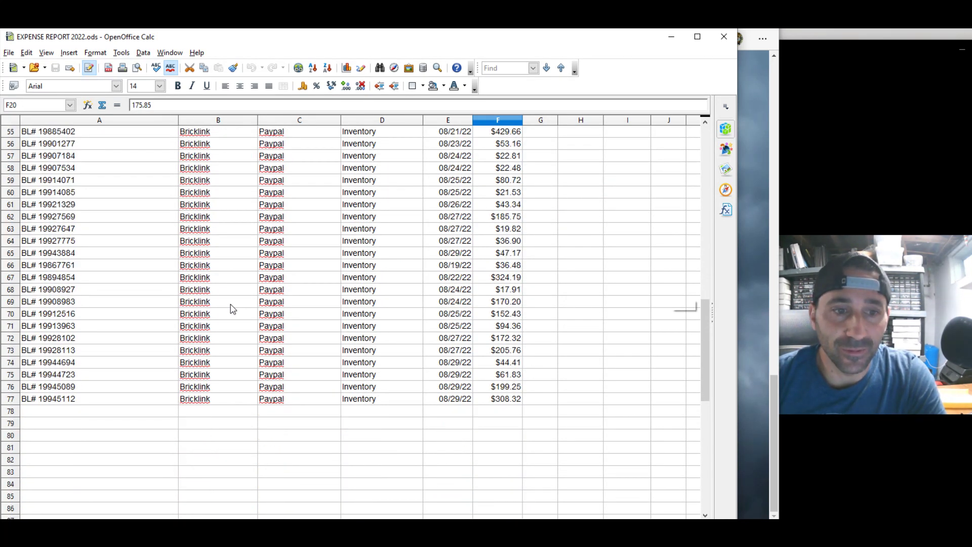
scroll(233, 309, up, 5)
scroll(233, 310, up, 10)
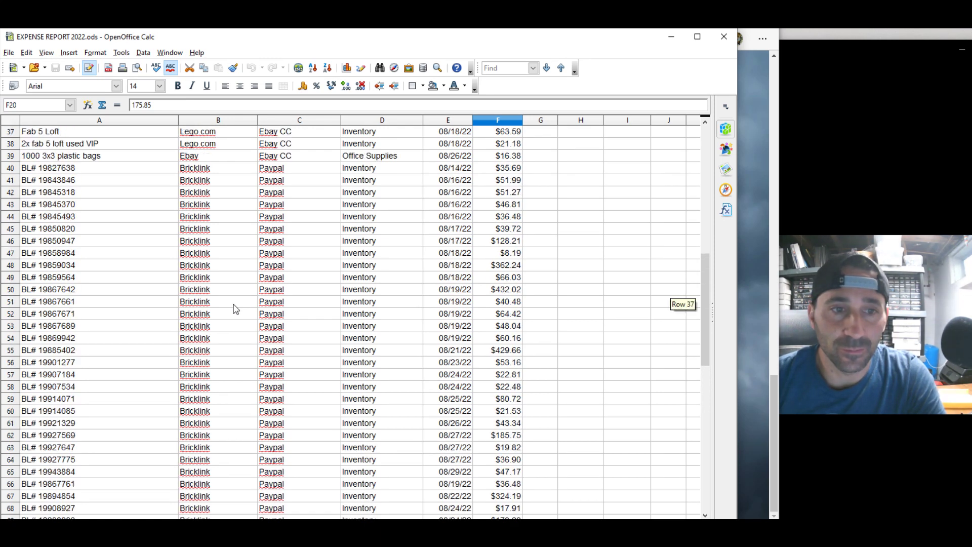
scroll(248, 321, up, 4)
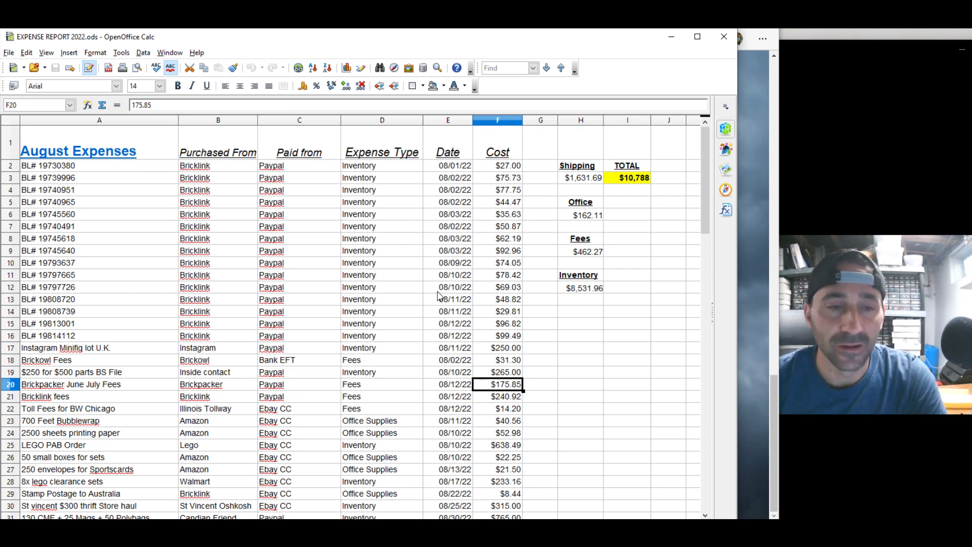
scroll(450, 277, down, 2)
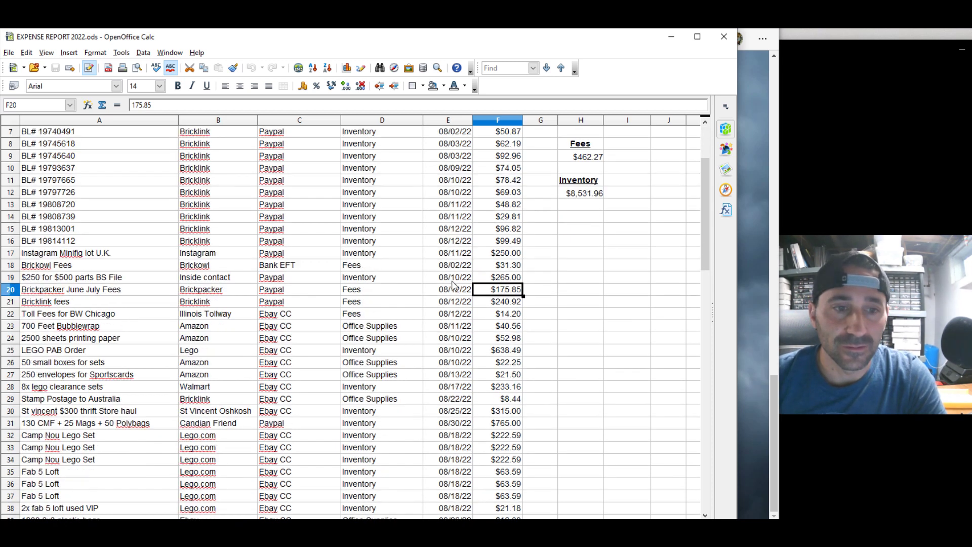
scroll(453, 286, down, 3)
scroll(453, 289, up, 5)
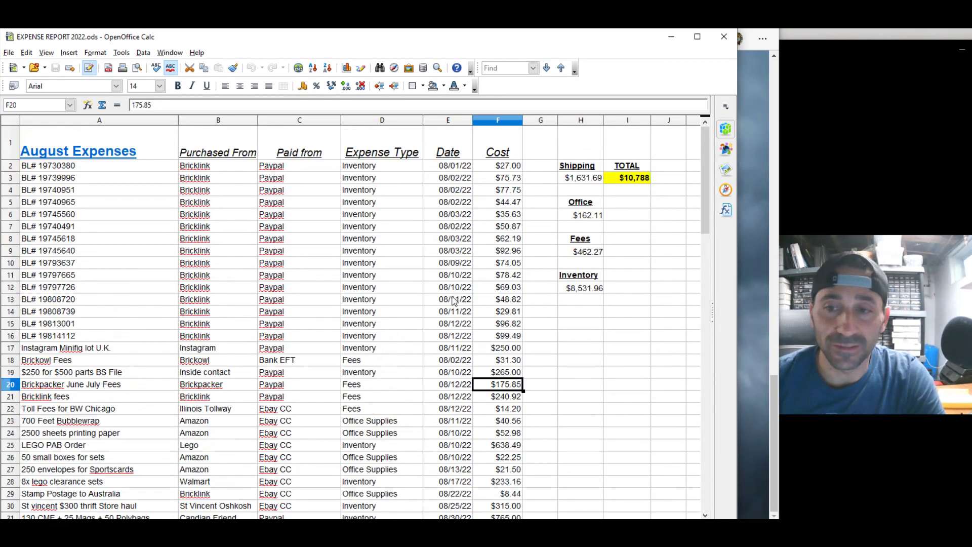
scroll(454, 300, down, 4)
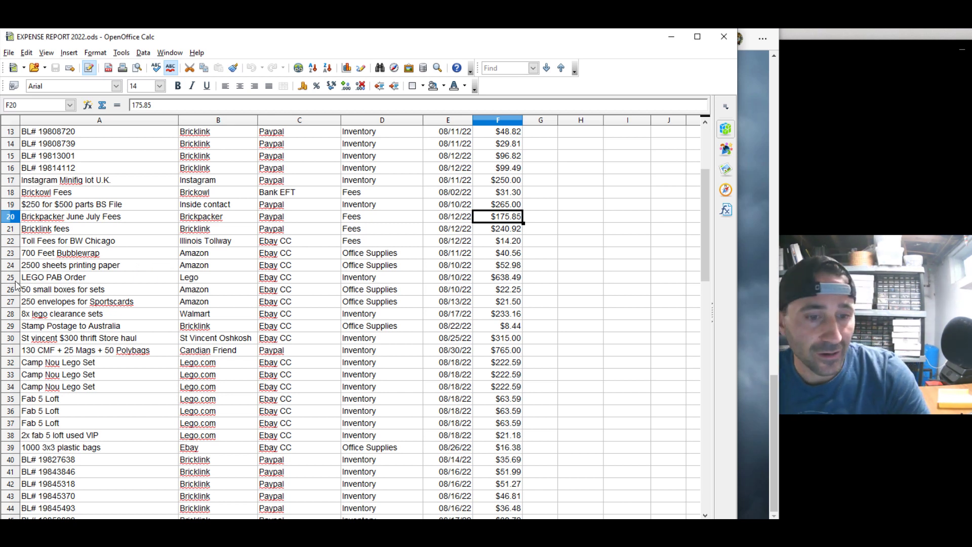
scroll(153, 310, down, 5)
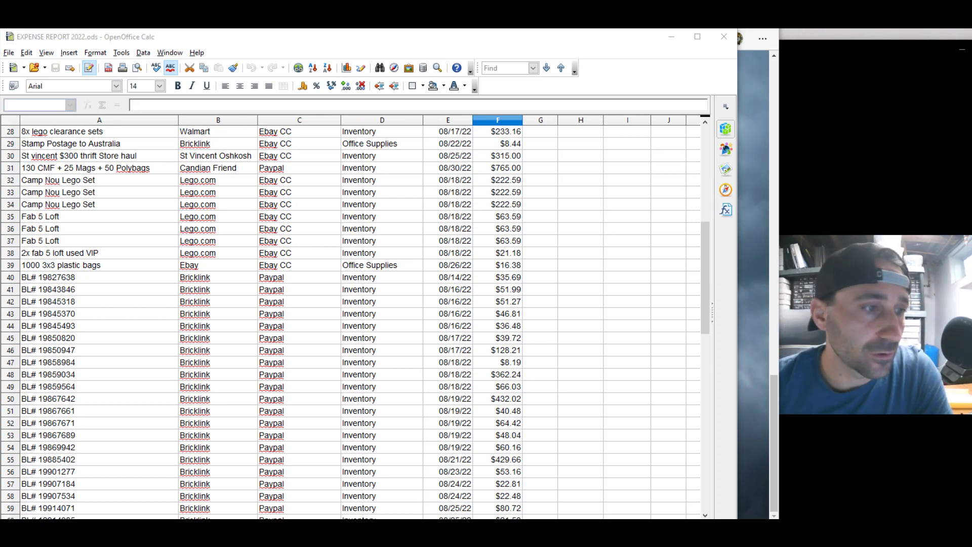
key(alt+Tab)
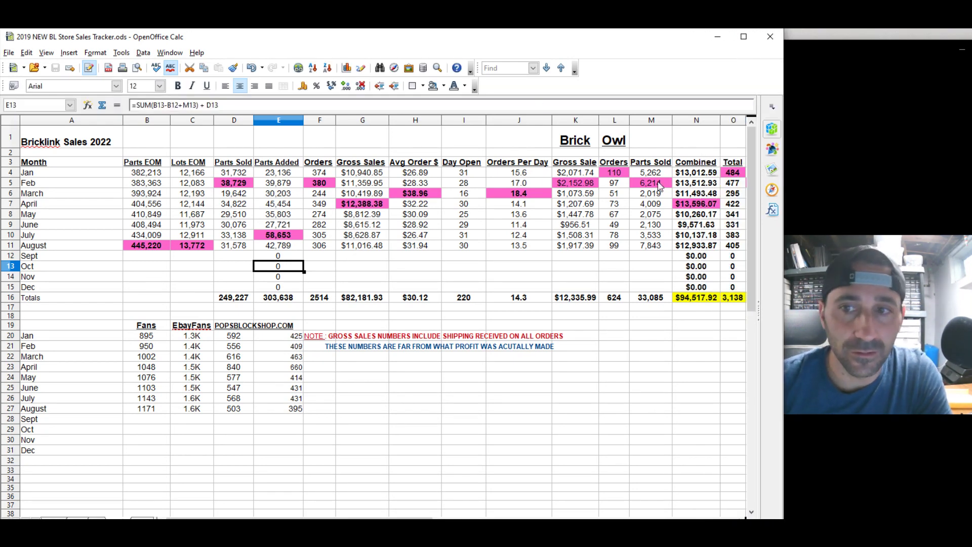
click(31, 236)
click(11, 245)
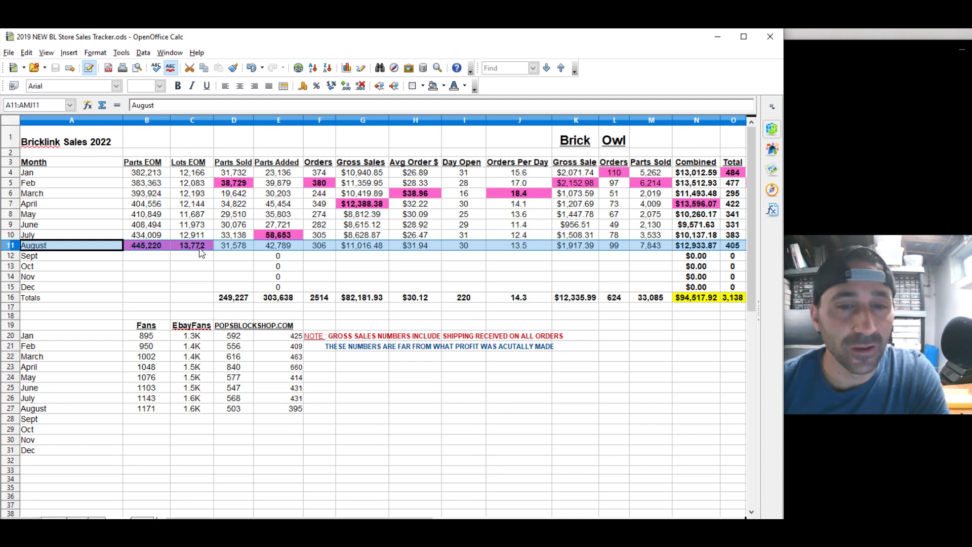
click(219, 249)
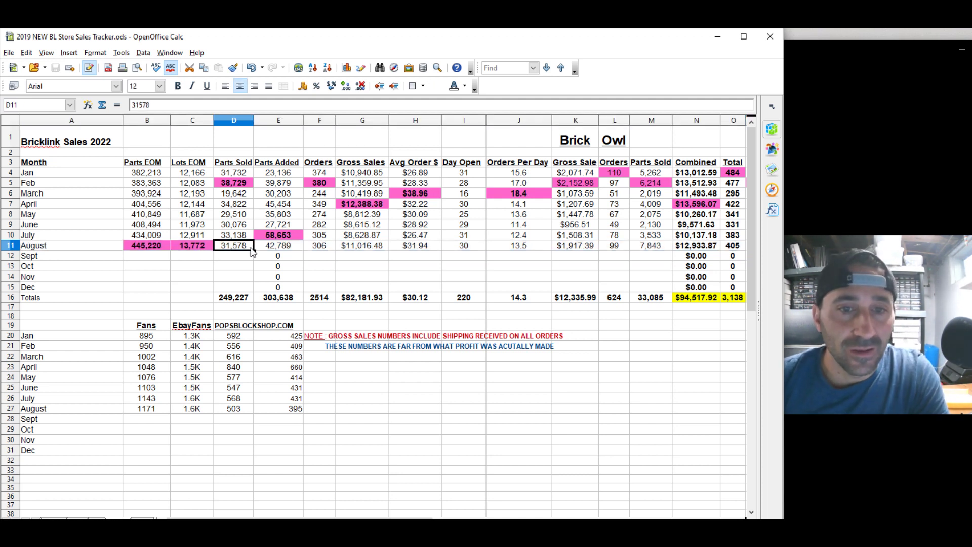
click(283, 248)
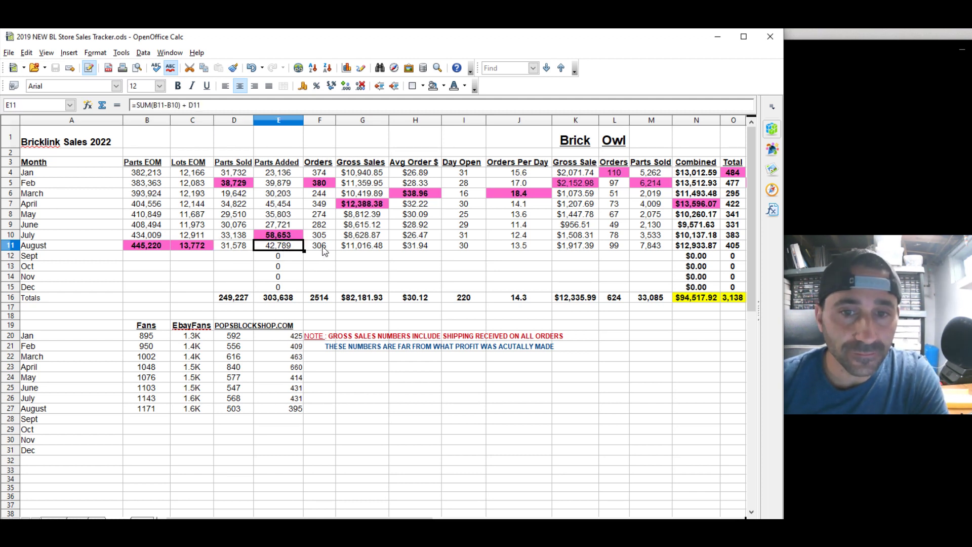
click(324, 250)
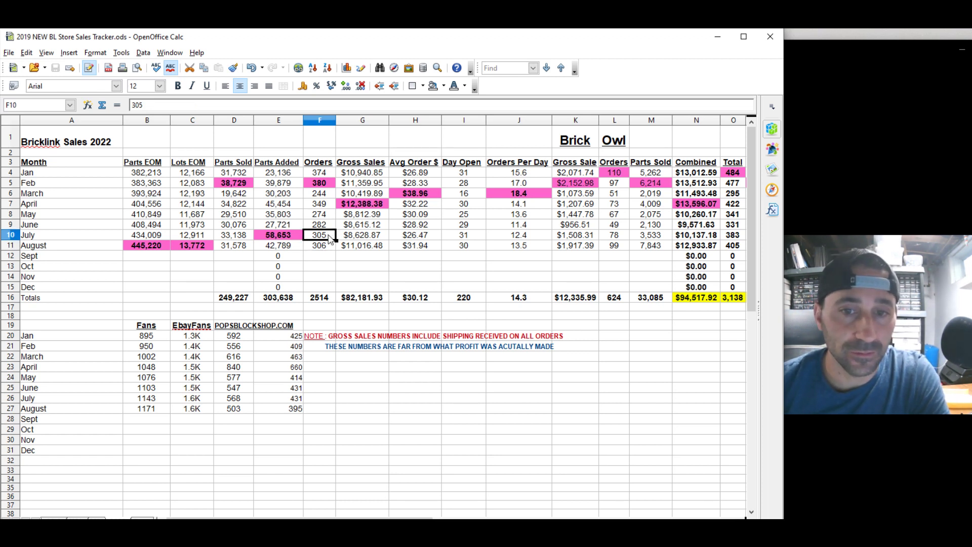
click(381, 247)
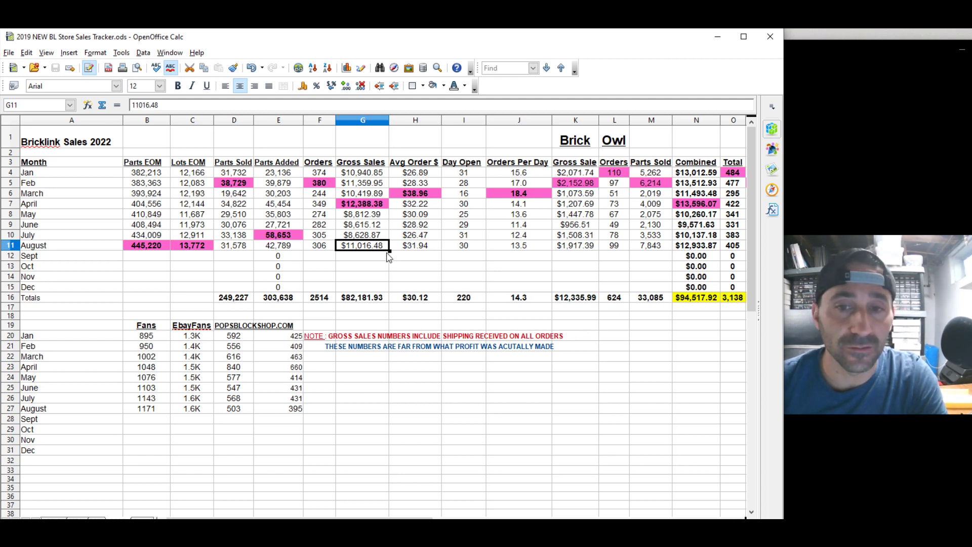
click(386, 237)
click(383, 247)
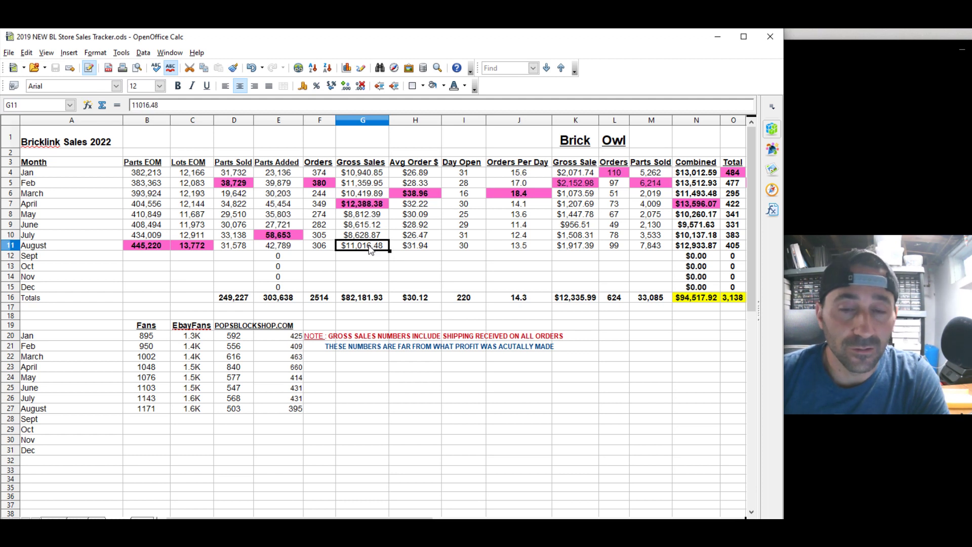
click(412, 249)
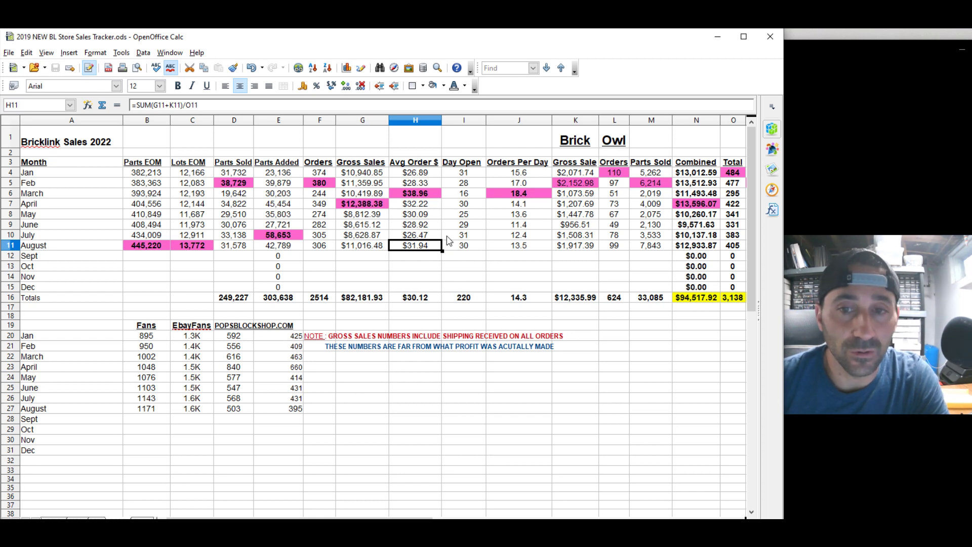
click(471, 249)
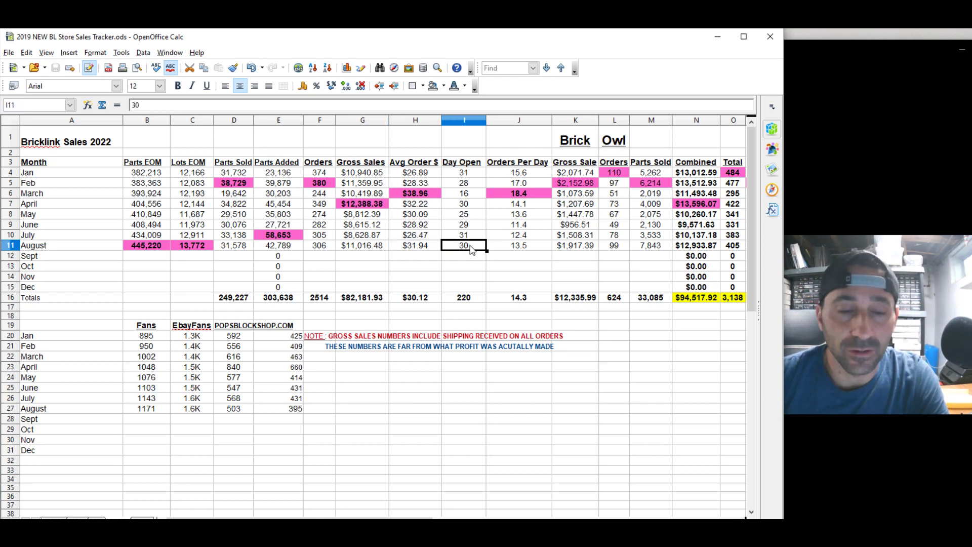
click(510, 251)
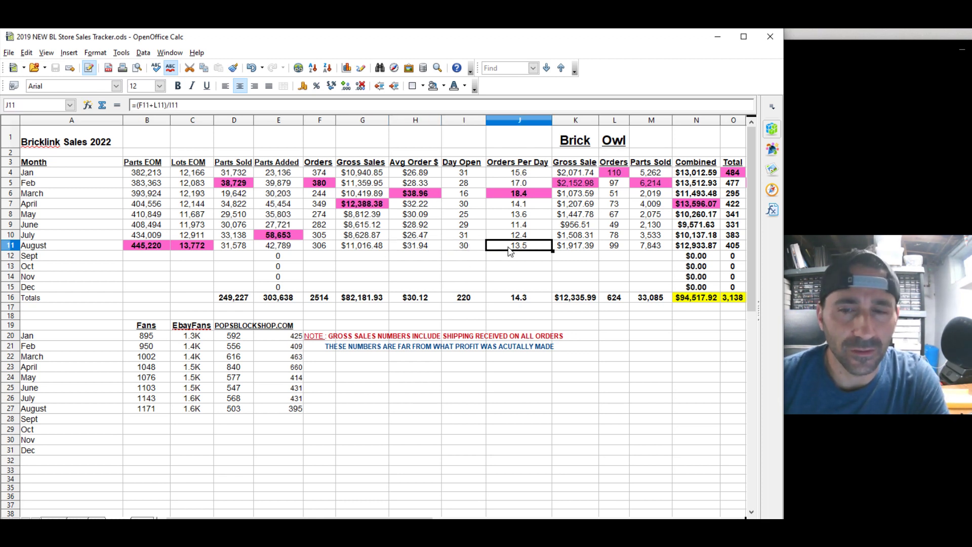
click(465, 248)
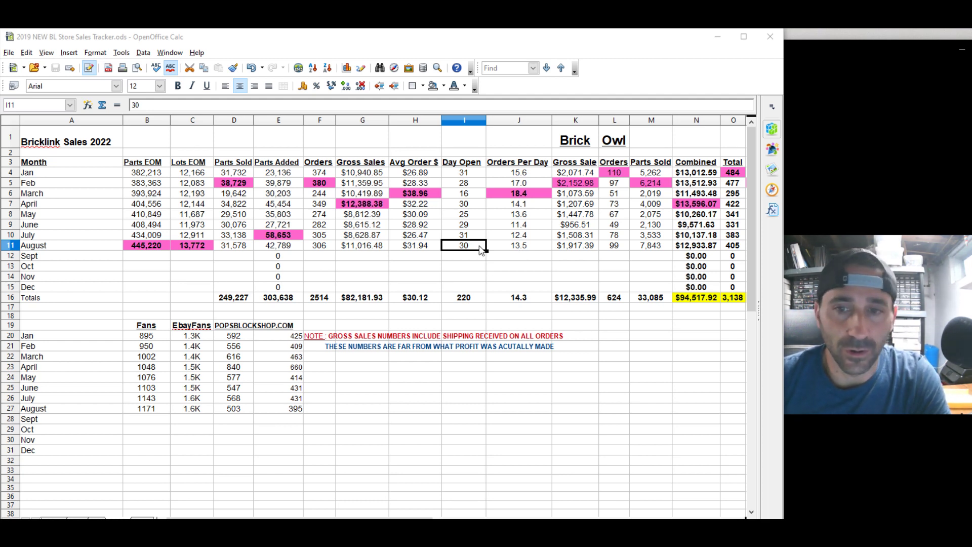
click(532, 247)
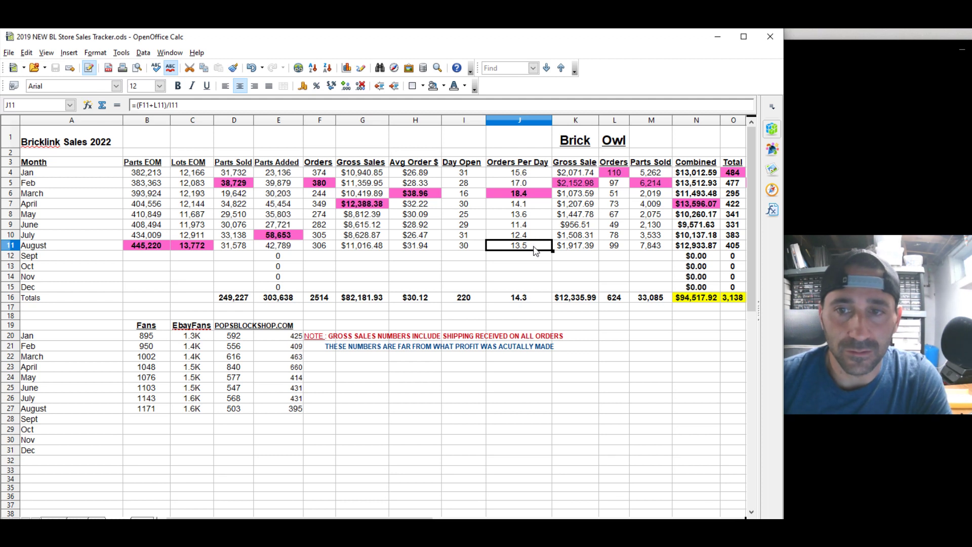
click(557, 248)
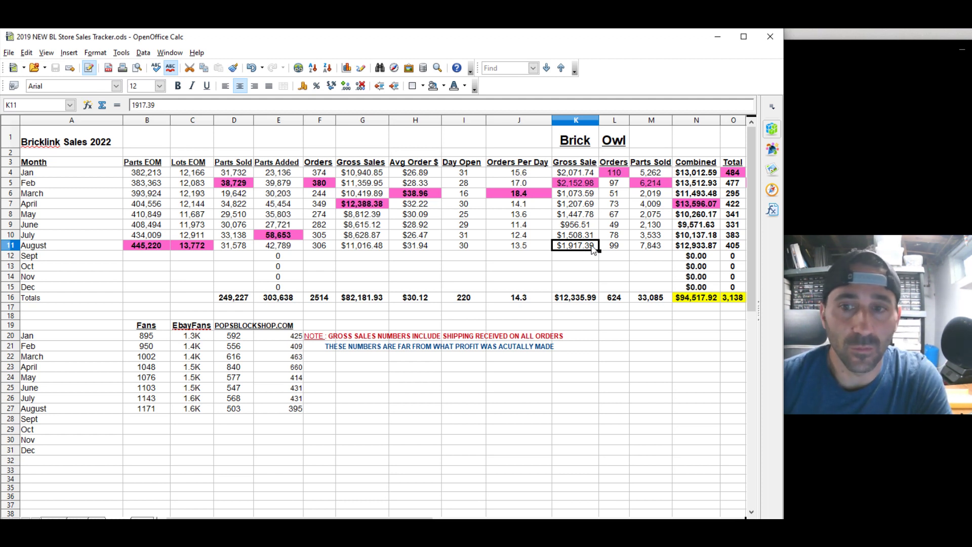
click(619, 252)
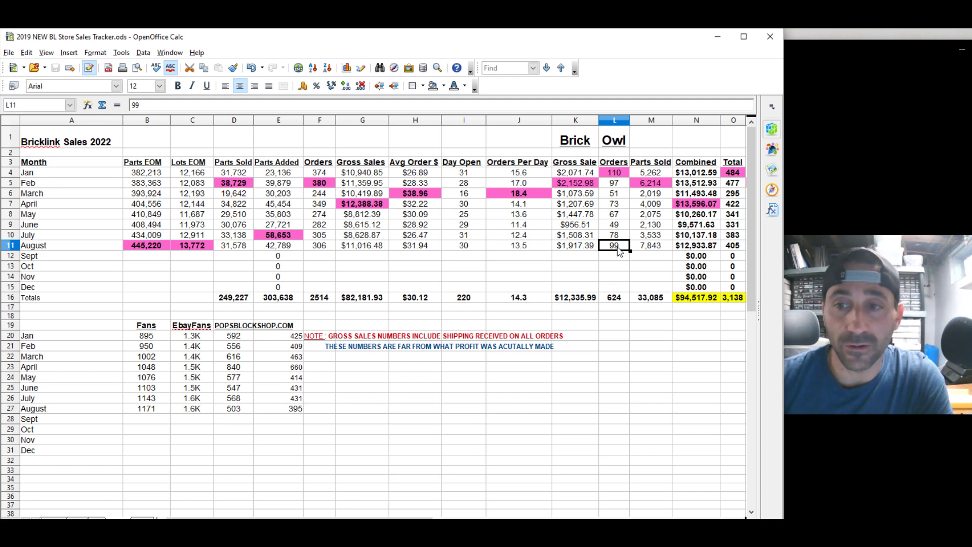
click(641, 251)
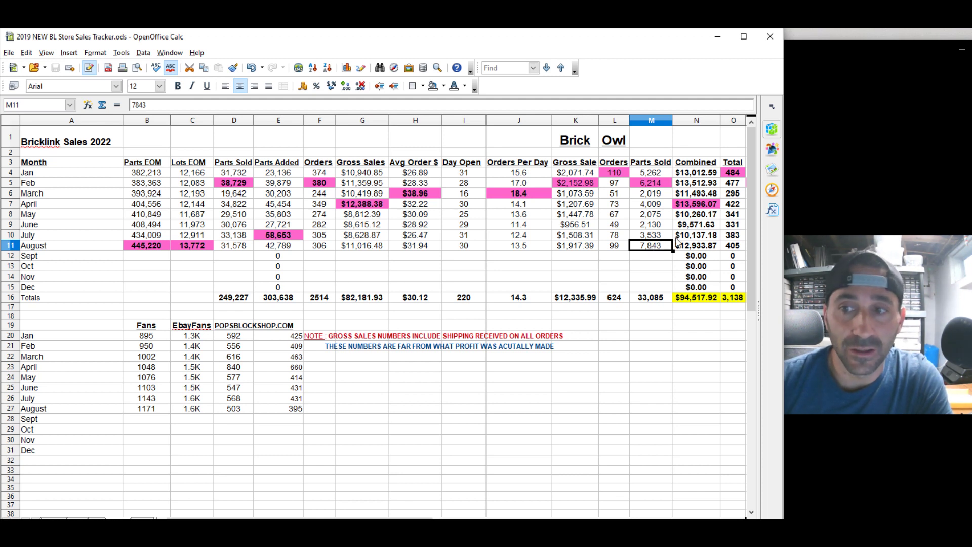
click(589, 248)
click(587, 239)
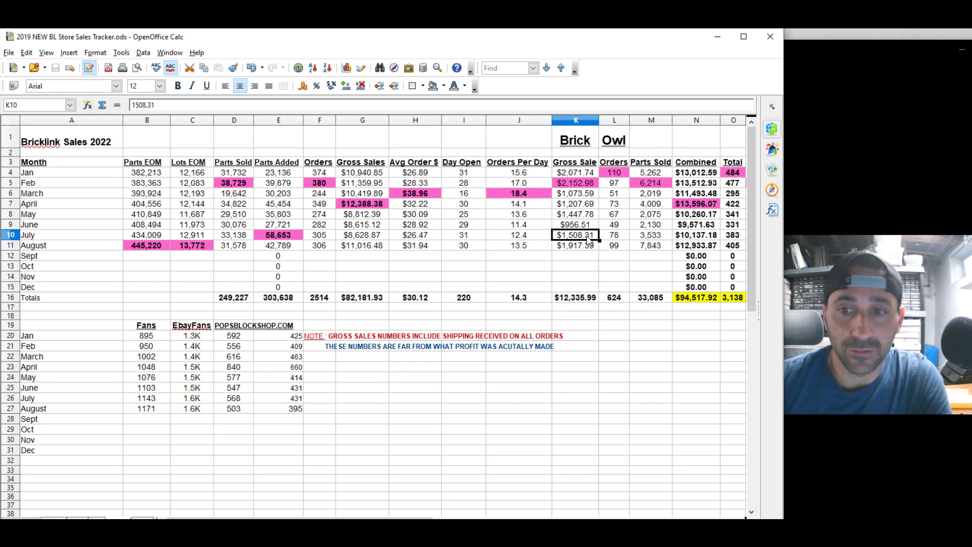
click(588, 247)
click(587, 239)
click(589, 247)
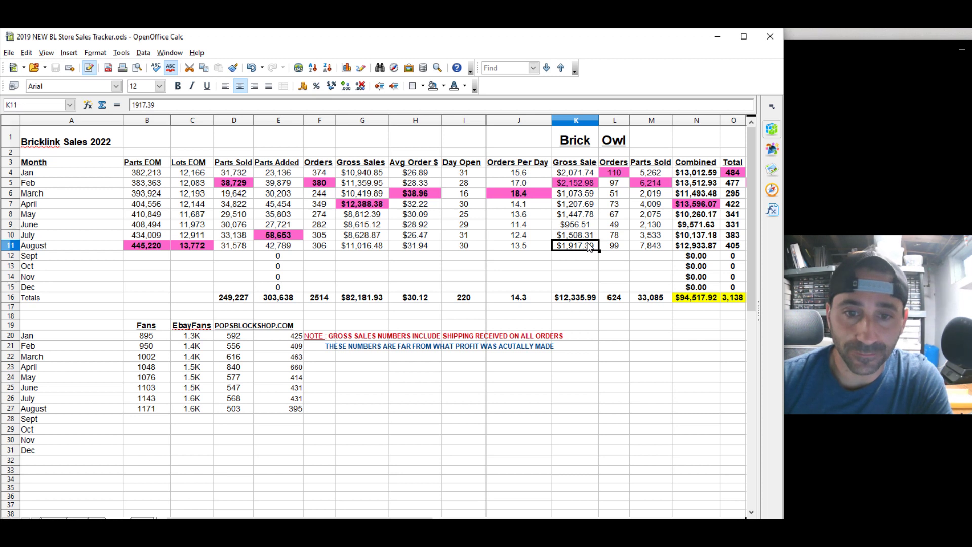
click(590, 237)
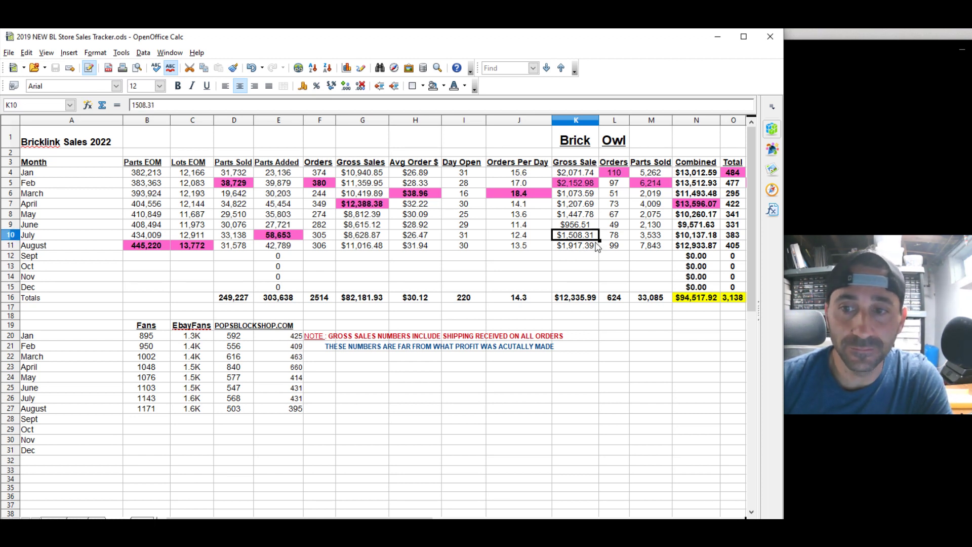
click(594, 246)
click(596, 238)
click(595, 247)
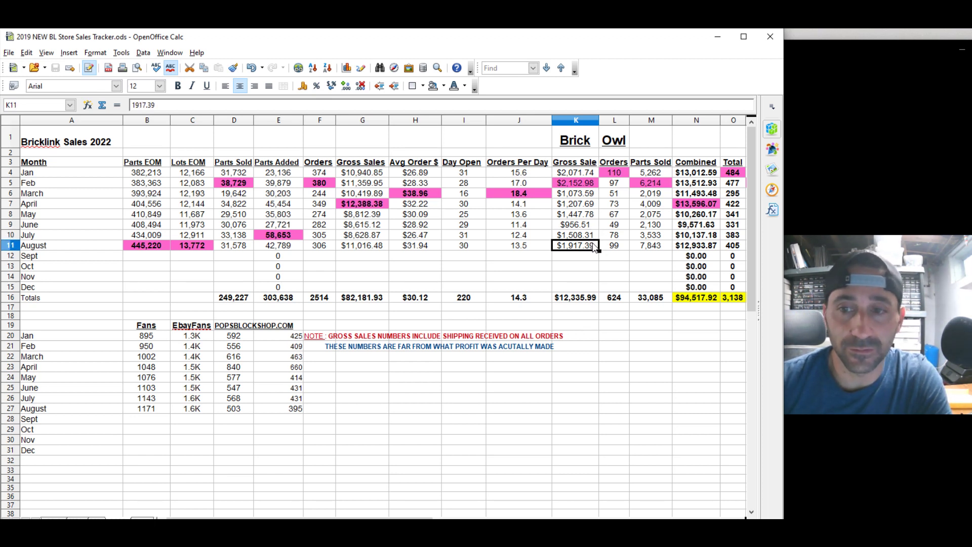
click(588, 186)
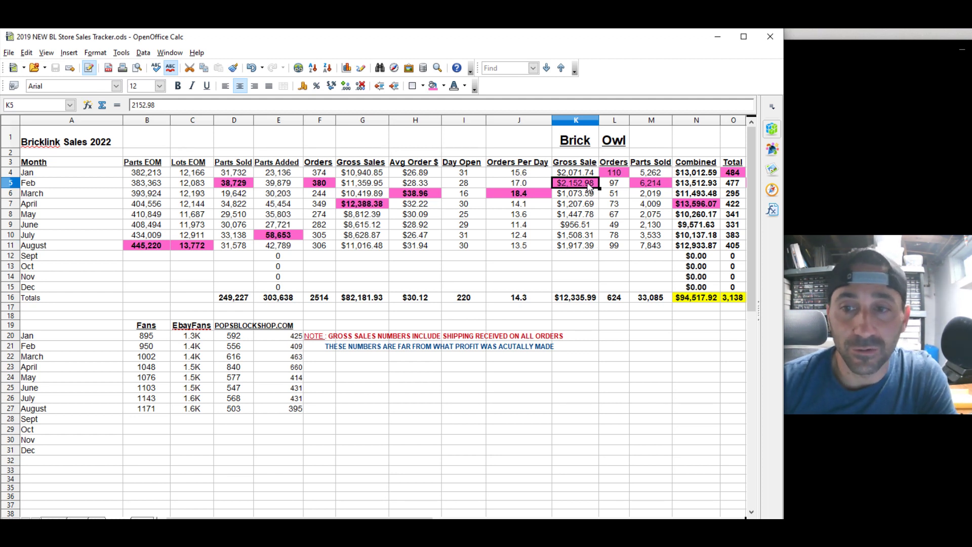
click(585, 248)
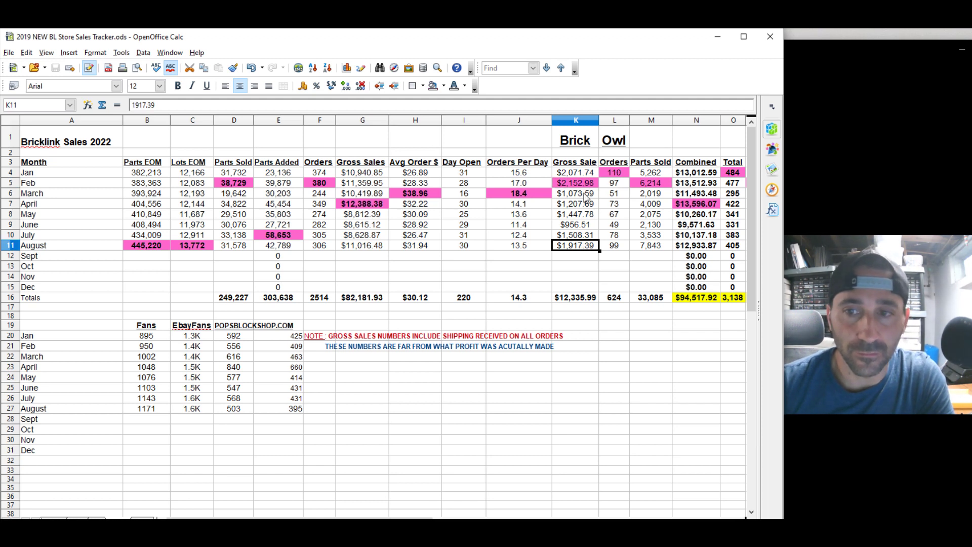
click(586, 184)
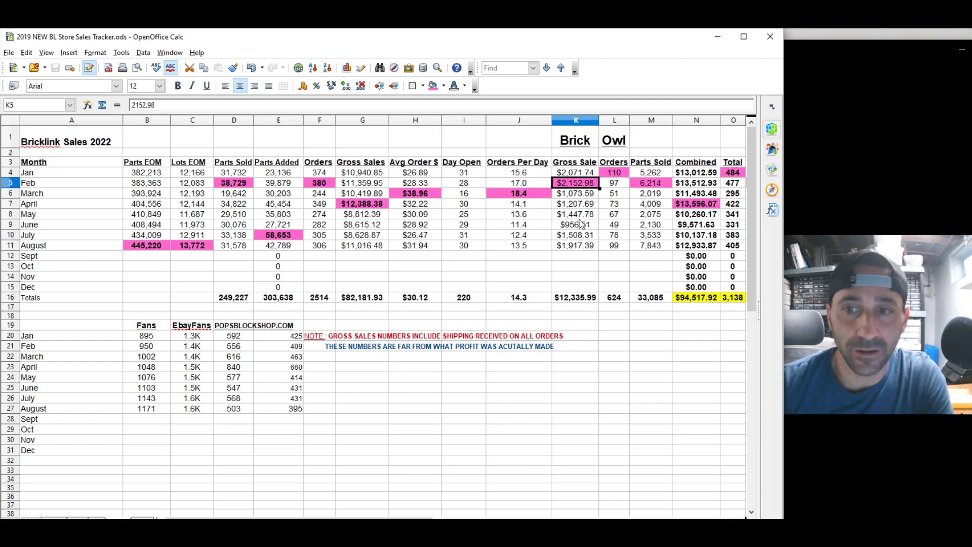
click(580, 225)
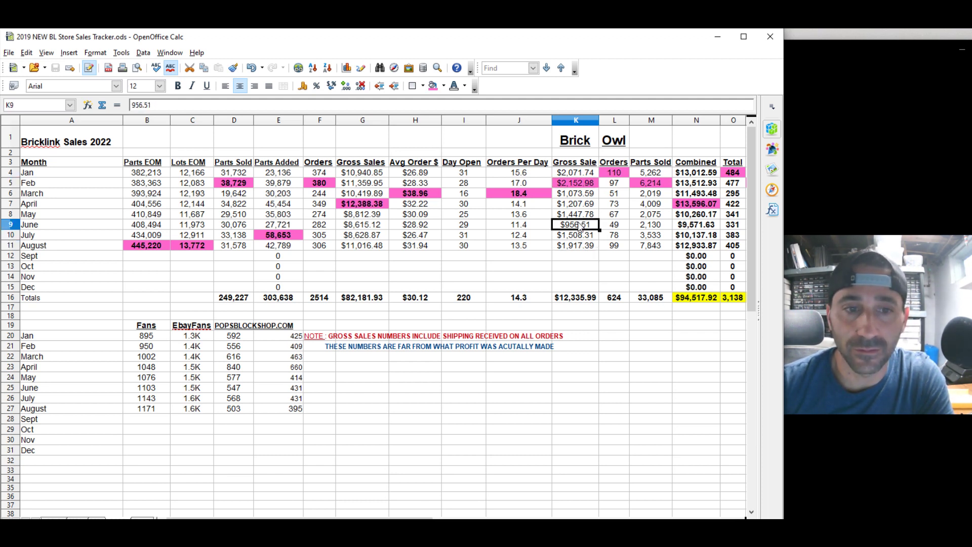
click(480, 228)
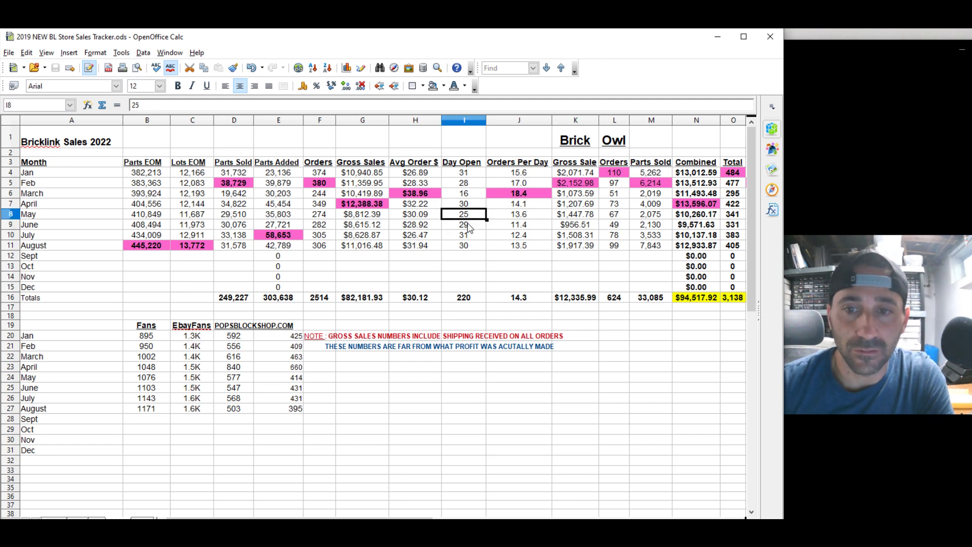
click(580, 228)
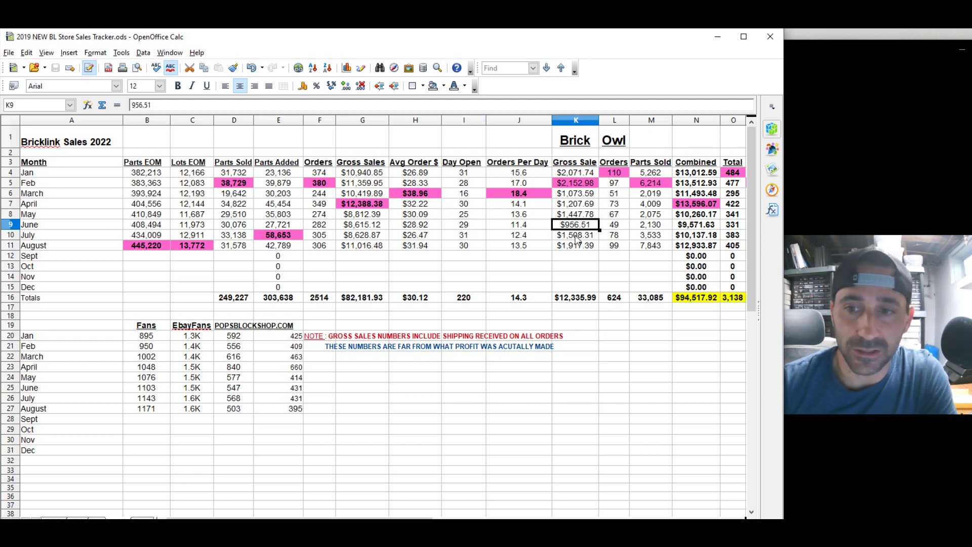
click(577, 238)
click(626, 247)
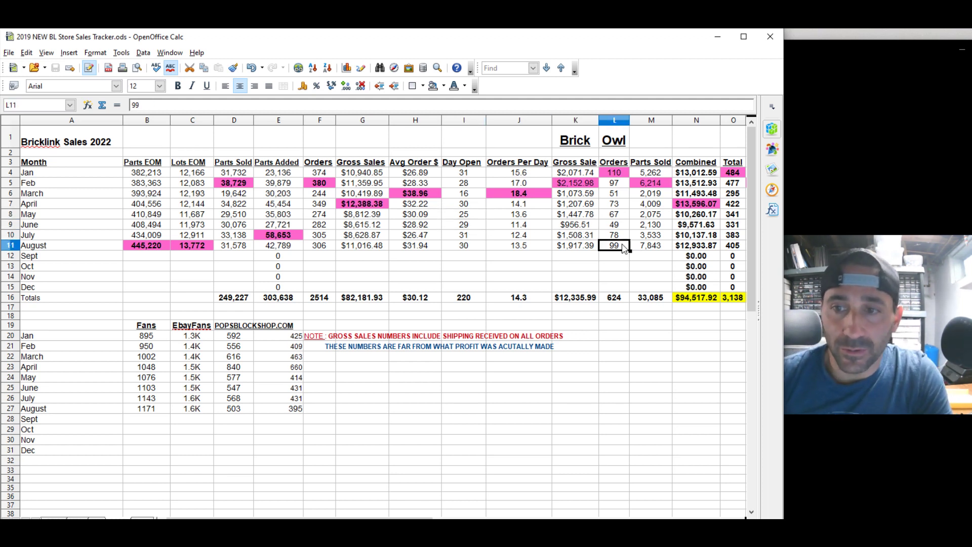
click(660, 248)
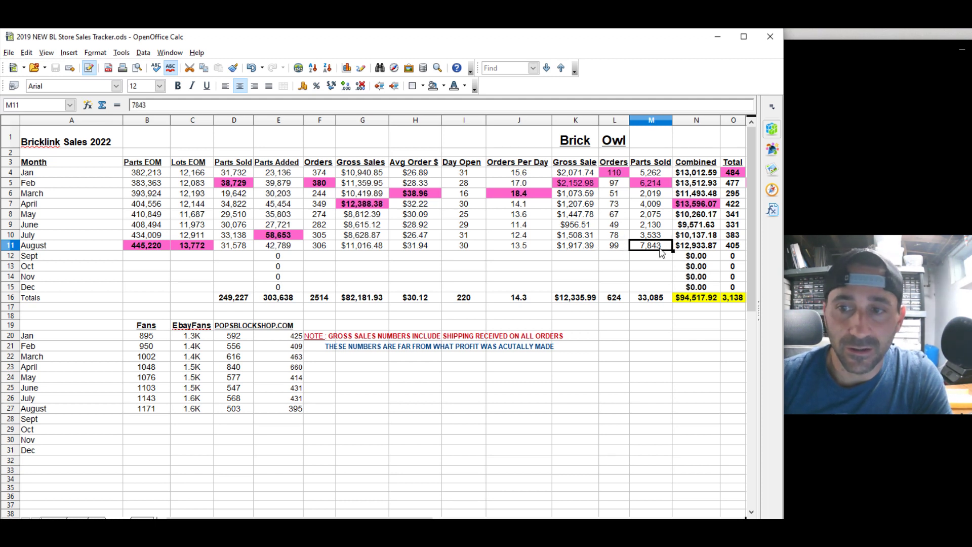
click(699, 249)
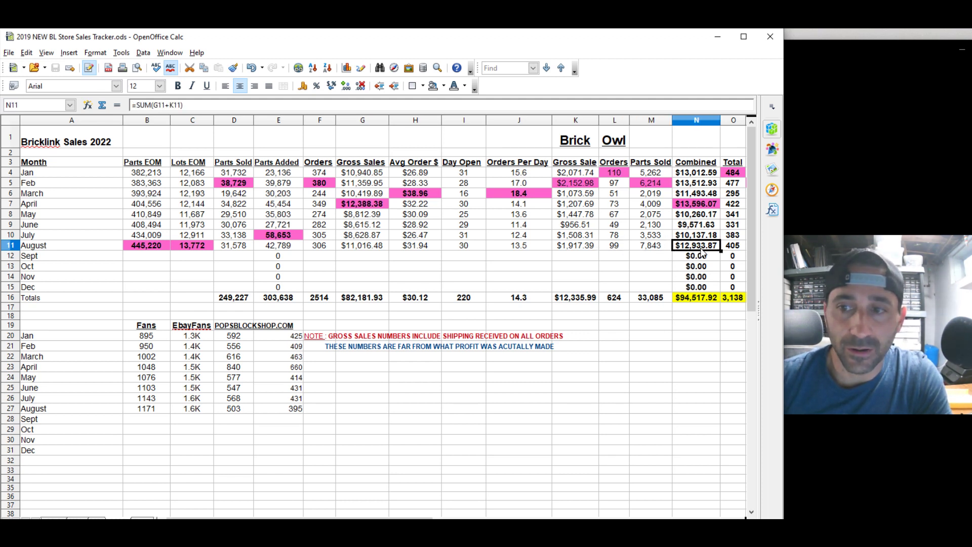
click(729, 249)
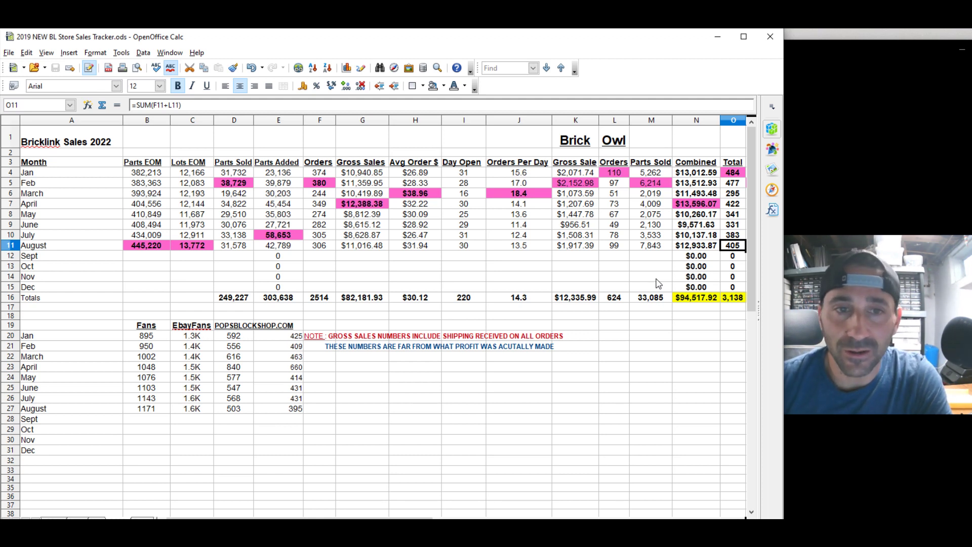
click(703, 249)
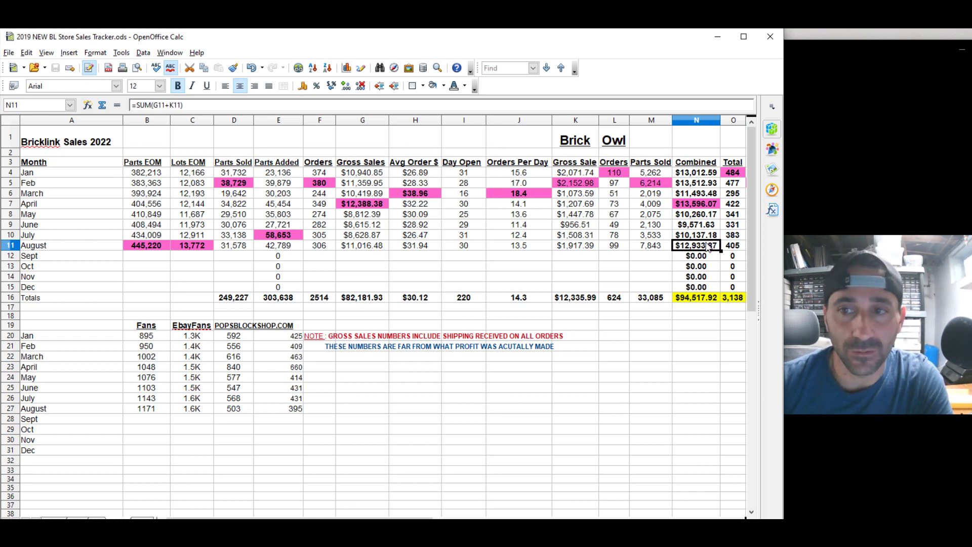
drag(310, 337, 567, 362)
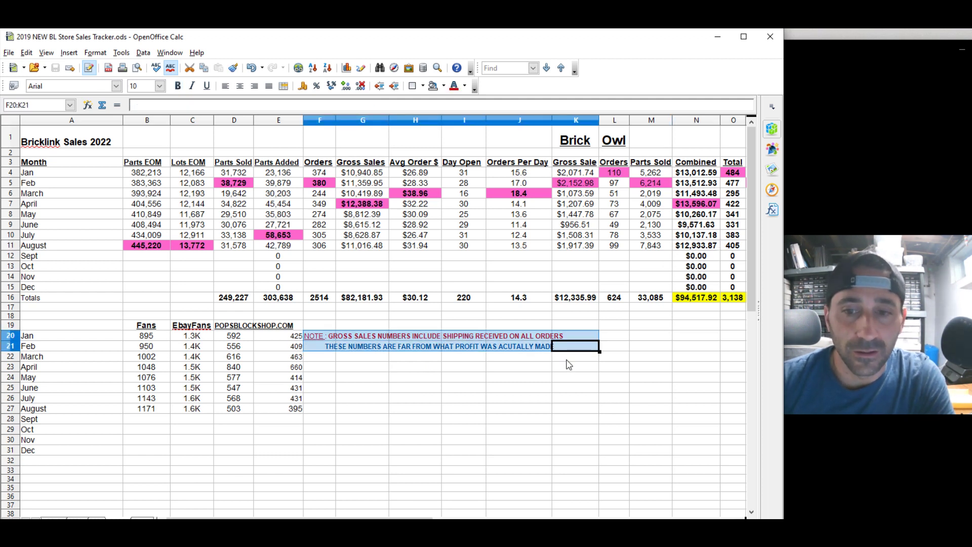
click(466, 360)
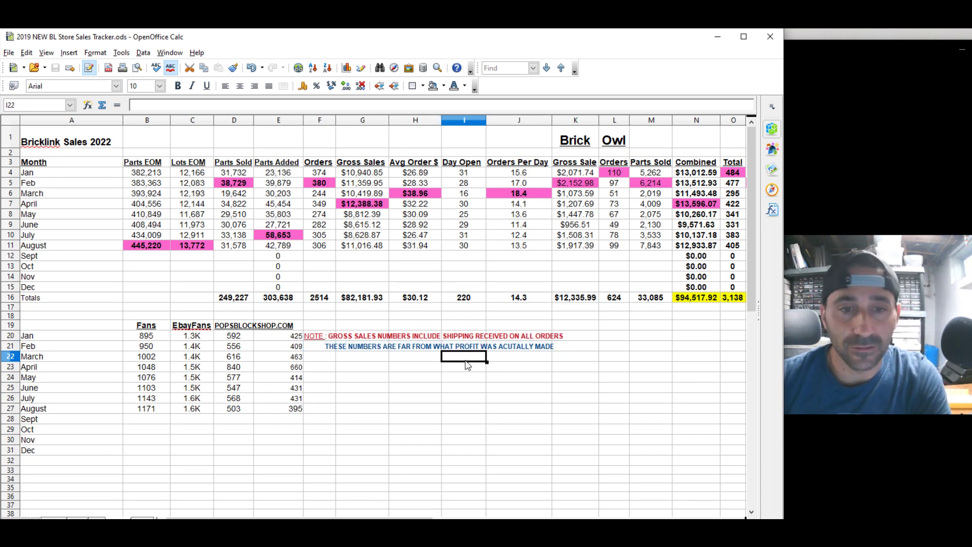
click(697, 299)
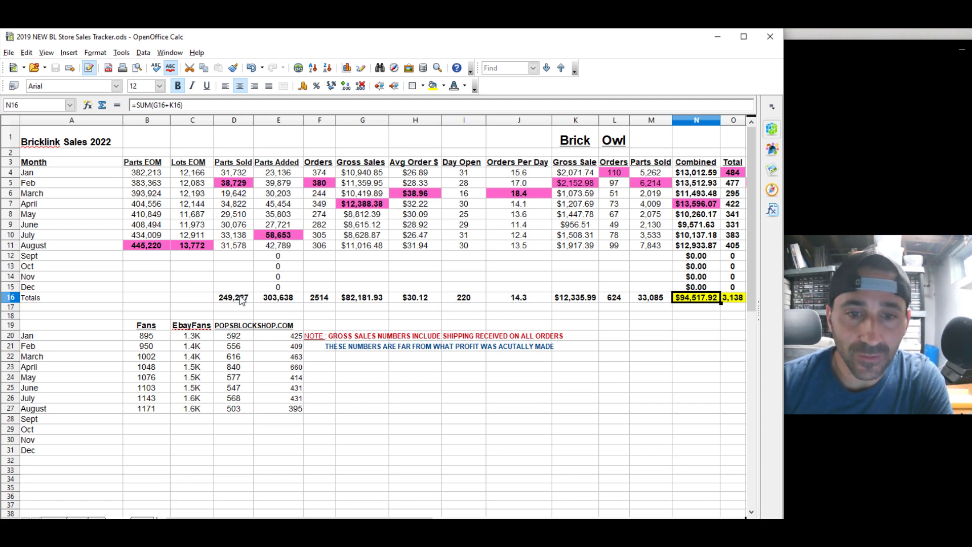
click(333, 301)
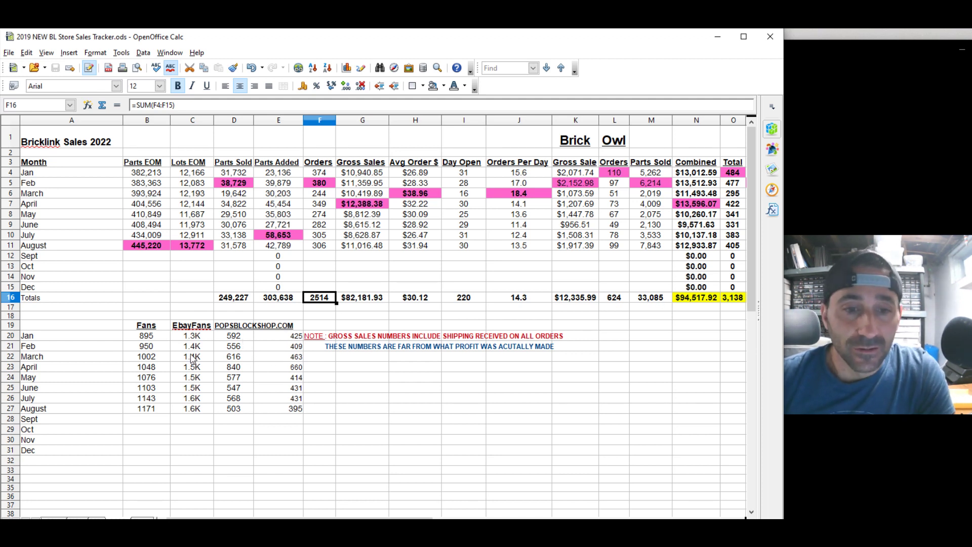
click(151, 411)
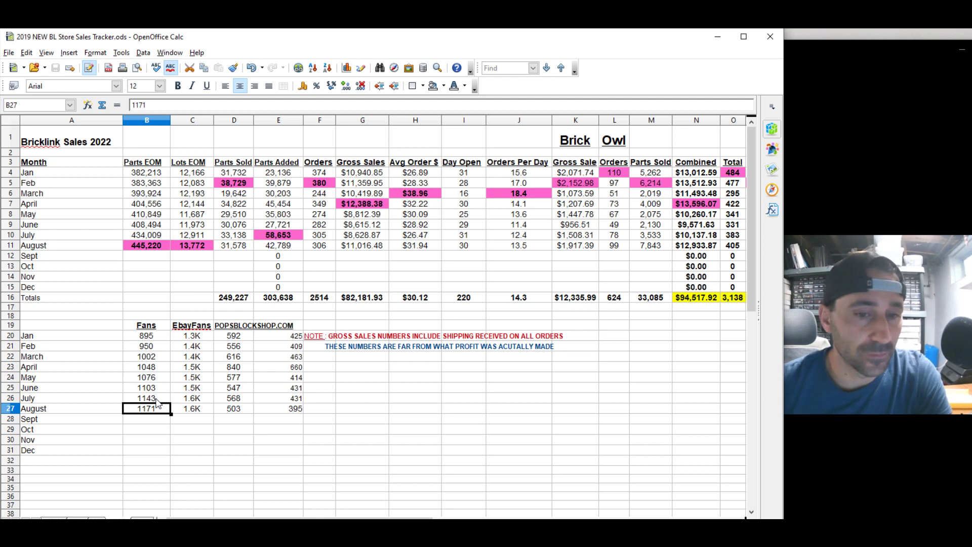
Compare the monthly EbayFans counts from June through August.
click(191, 409)
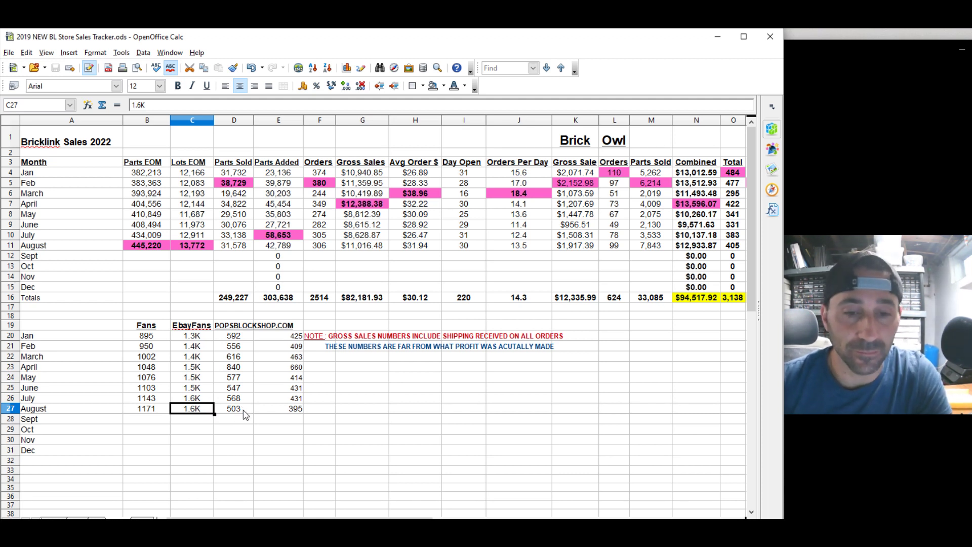
click(197, 368)
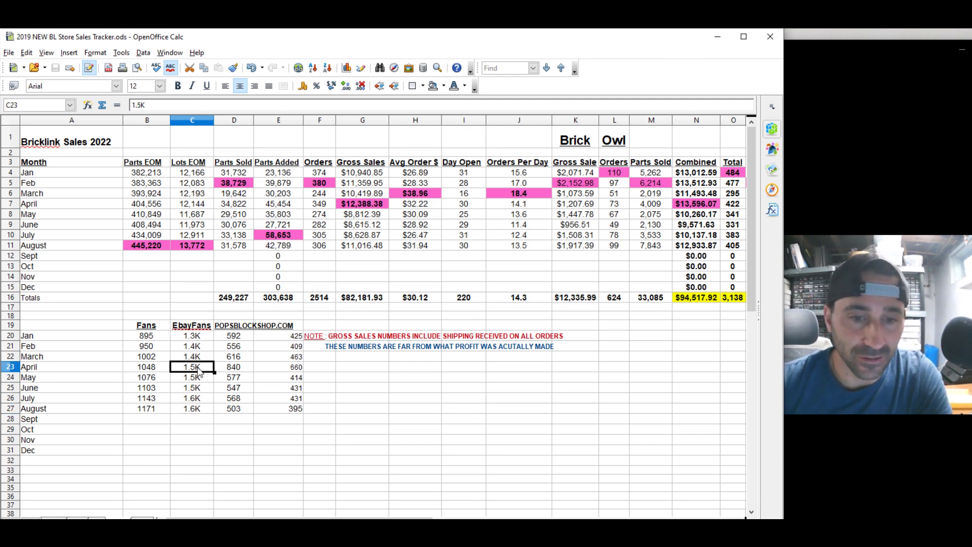
click(197, 379)
click(197, 386)
click(198, 377)
click(199, 369)
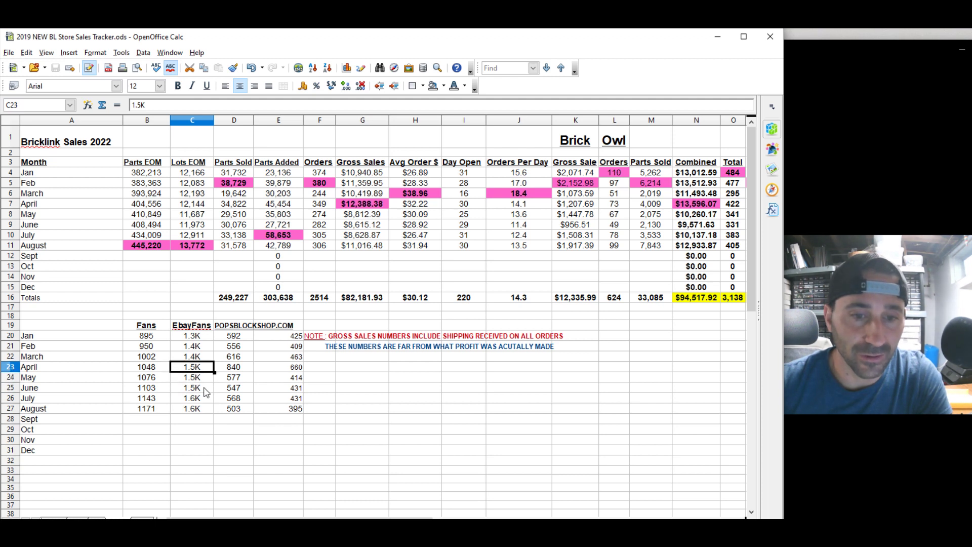
click(203, 380)
click(203, 388)
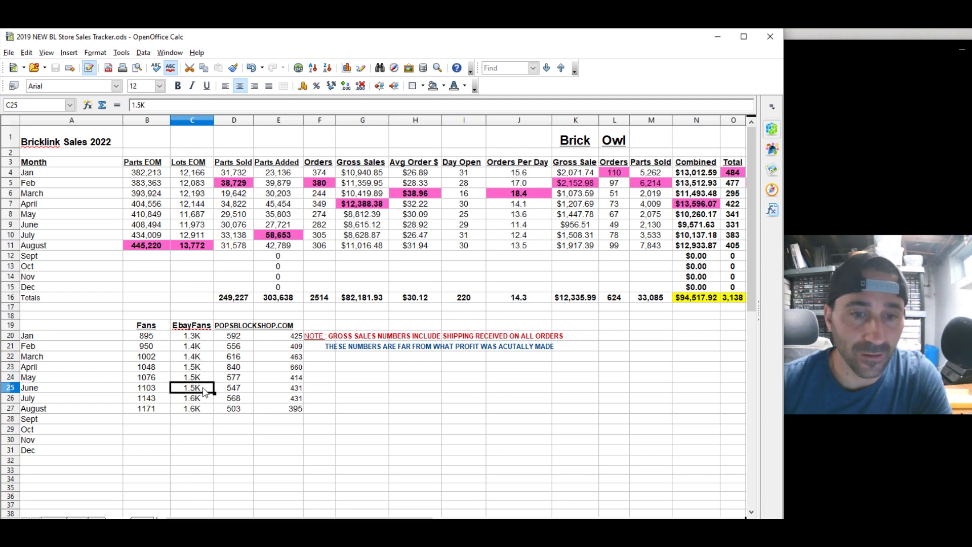
Check the empty September and October EbayFans entries and August's 503 and 395 counts.
click(208, 399)
click(204, 409)
click(203, 420)
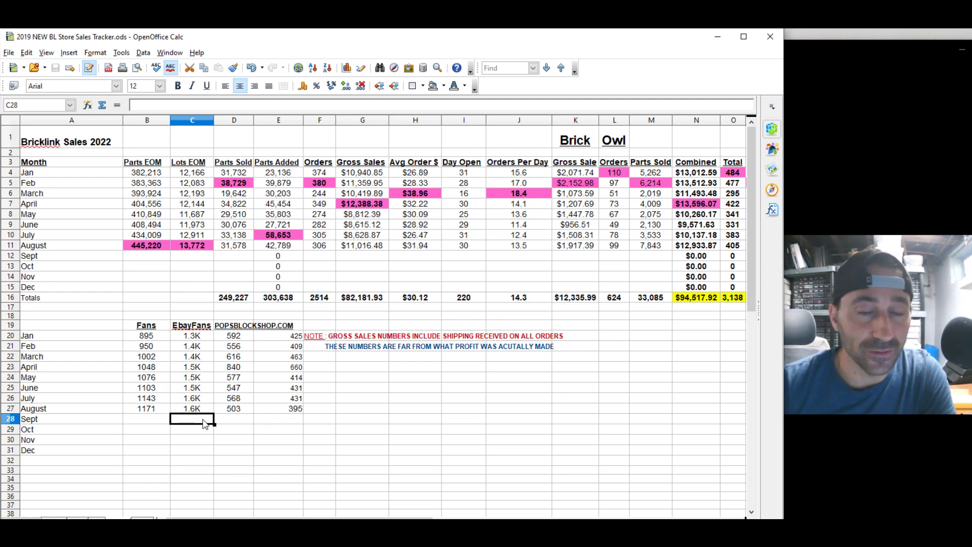
click(200, 432)
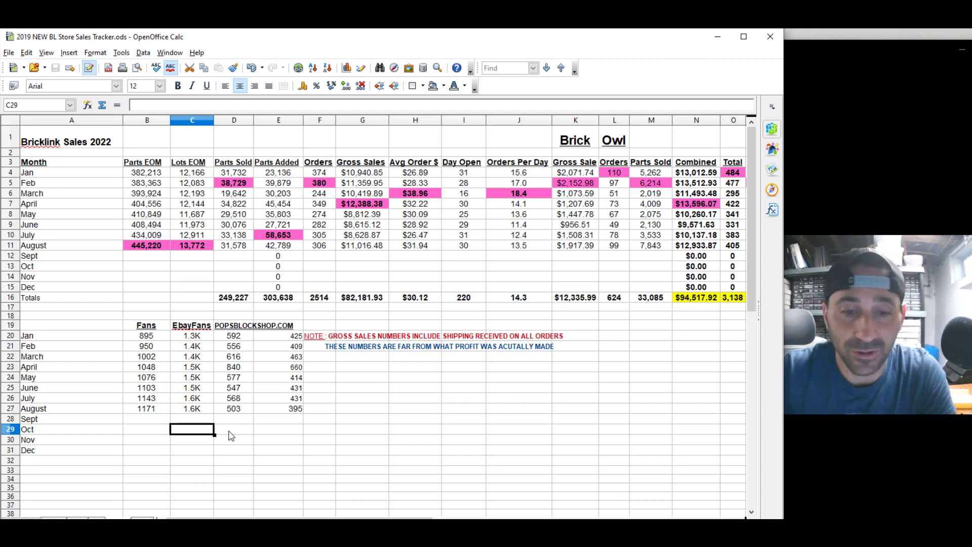
click(238, 410)
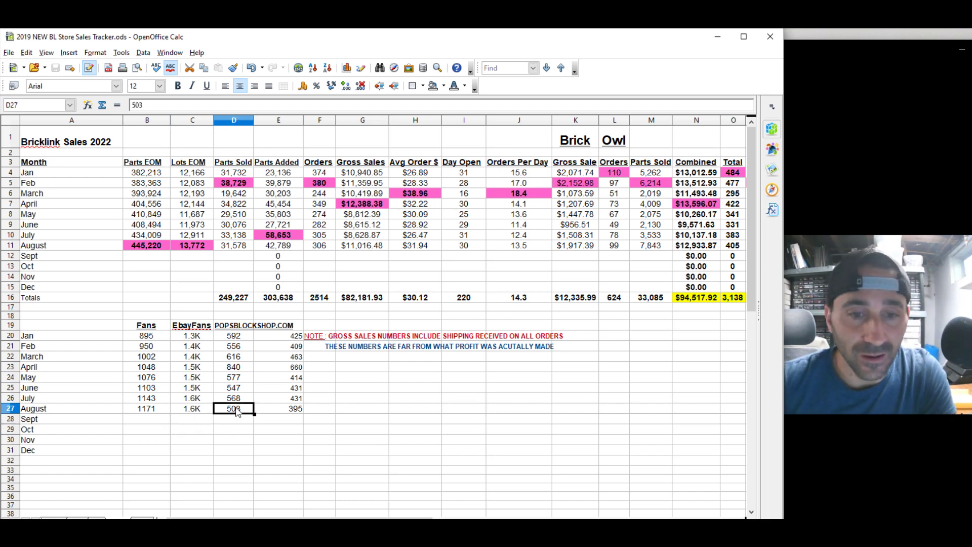
click(297, 413)
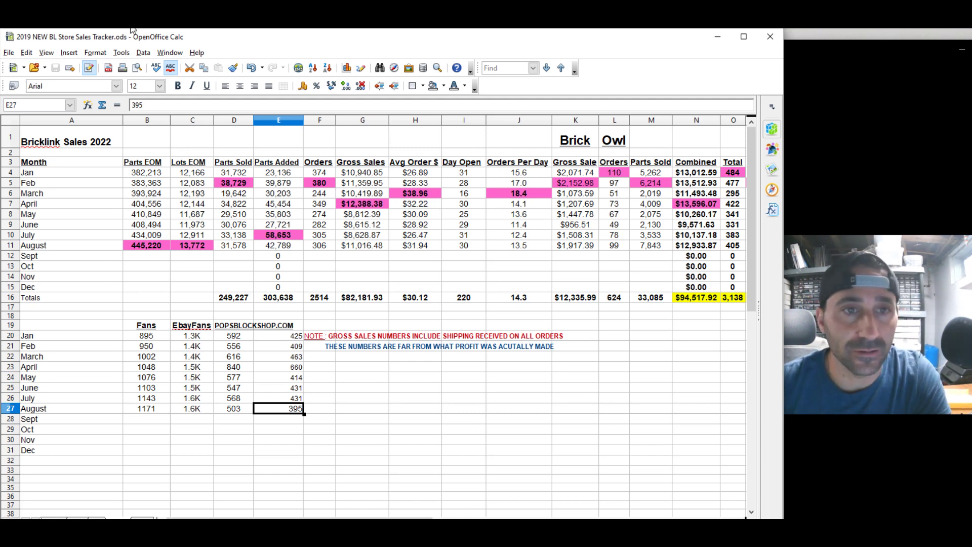
Switch to Edge, scroll up to the Pop's Block Shop header, and follow the eBay Store link.
key(alt+Tab)
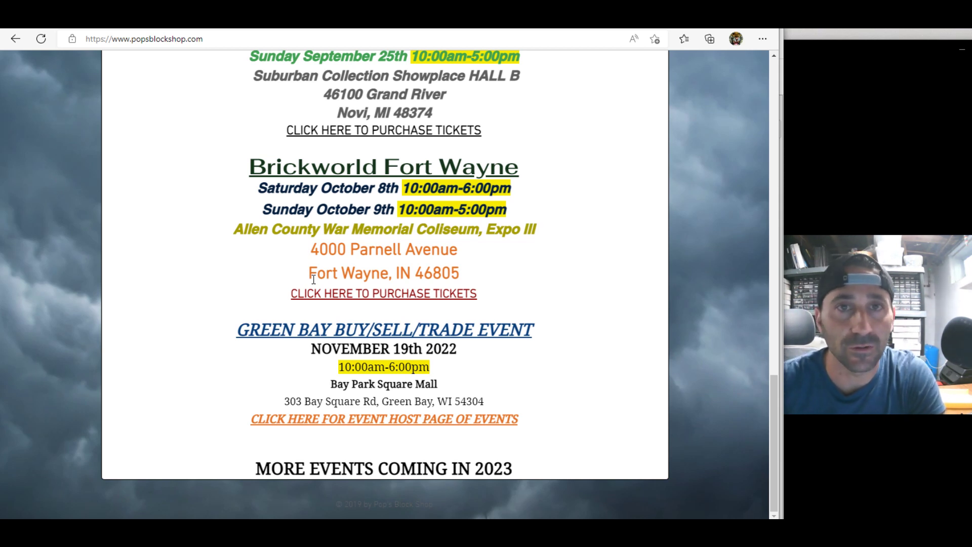
scroll(382, 202, up, 3)
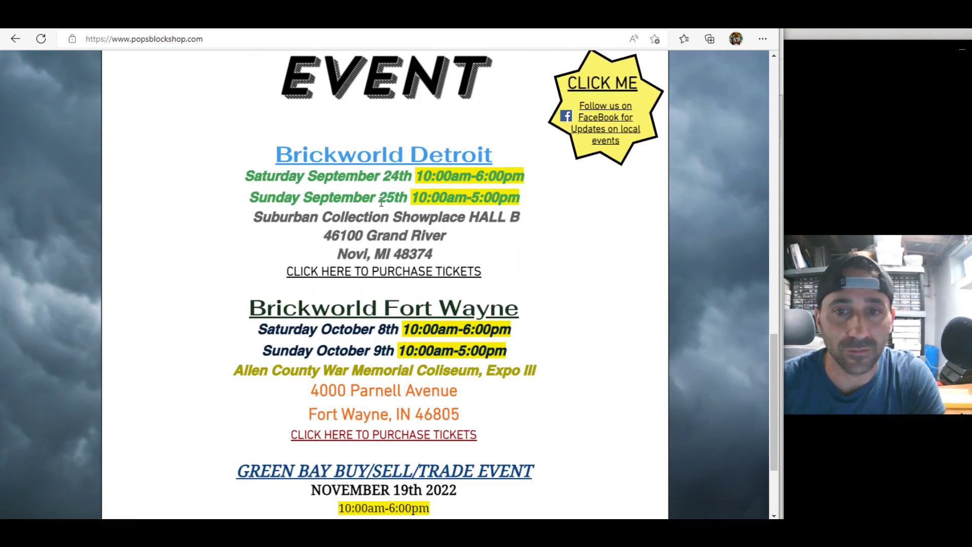
scroll(382, 202, up, 15)
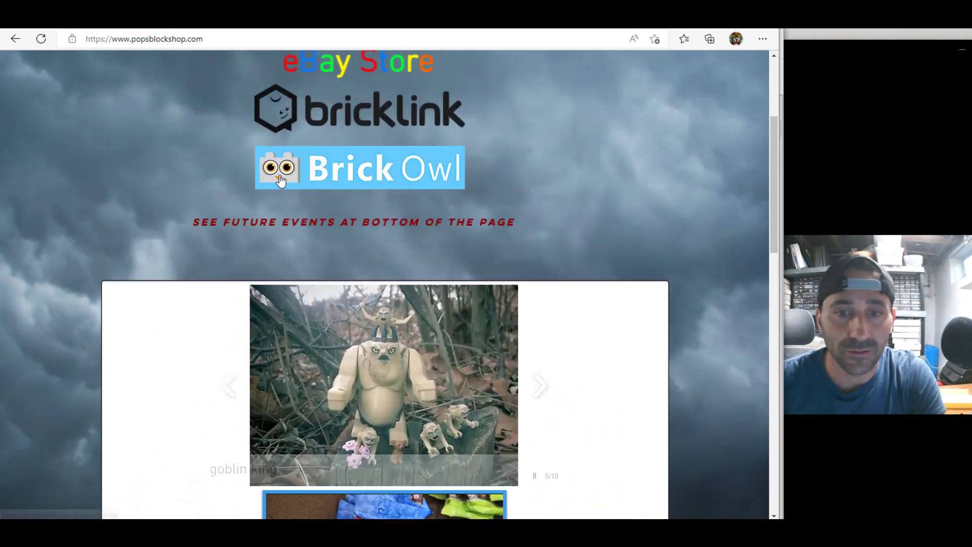
scroll(381, 203, down, 5)
scroll(303, 209, up, 9)
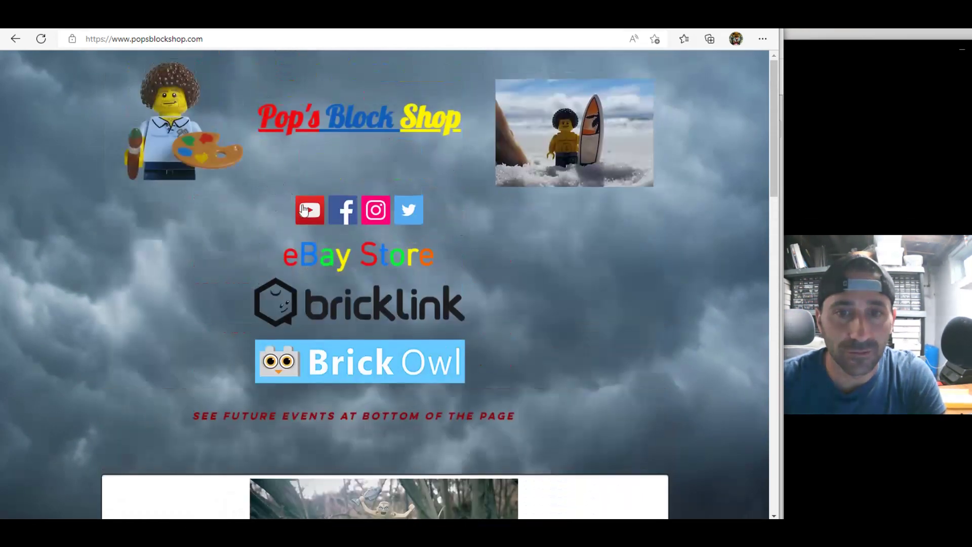
click(324, 257)
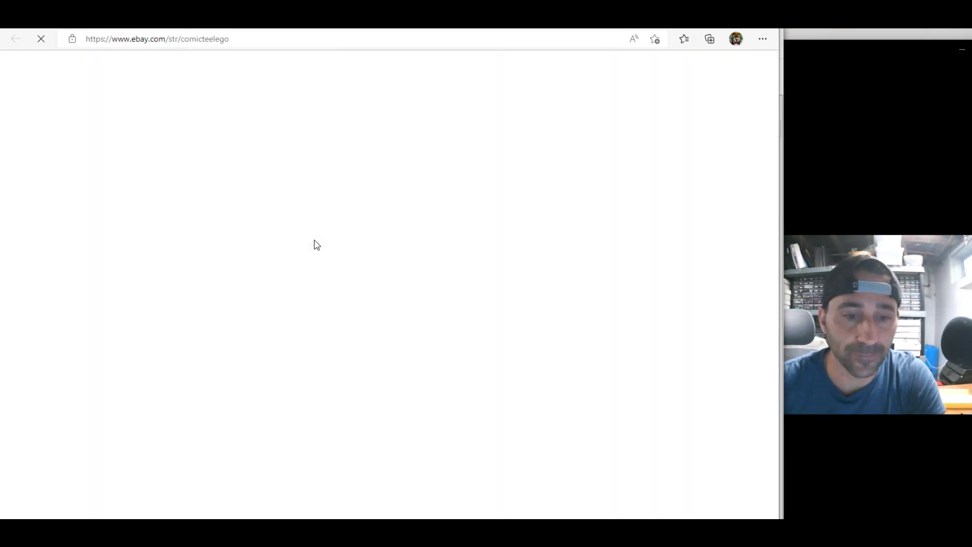
Search the Pop's Block Shop eBay store for 'lego'.
scroll(253, 248, down, 4)
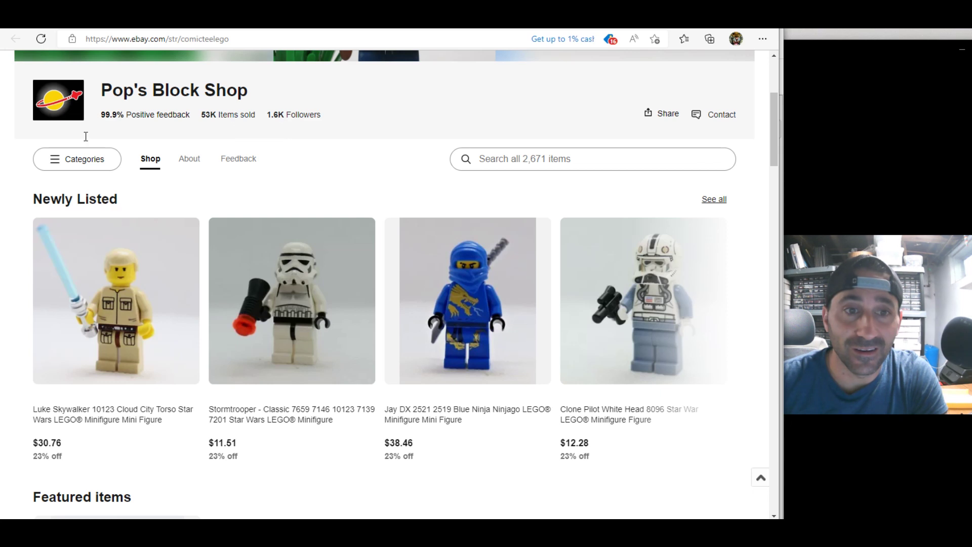
scroll(314, 173, down, 2)
scroll(313, 174, down, 2)
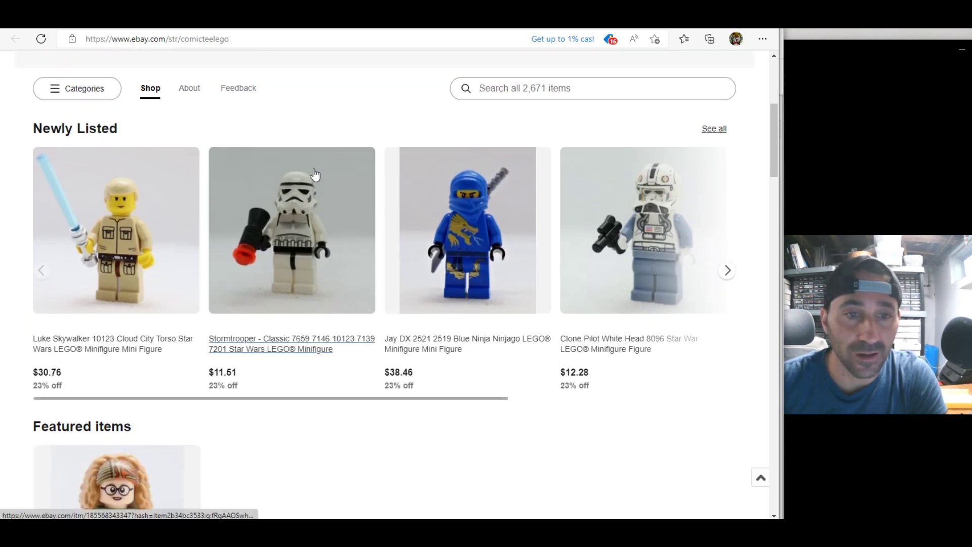
text(lego)
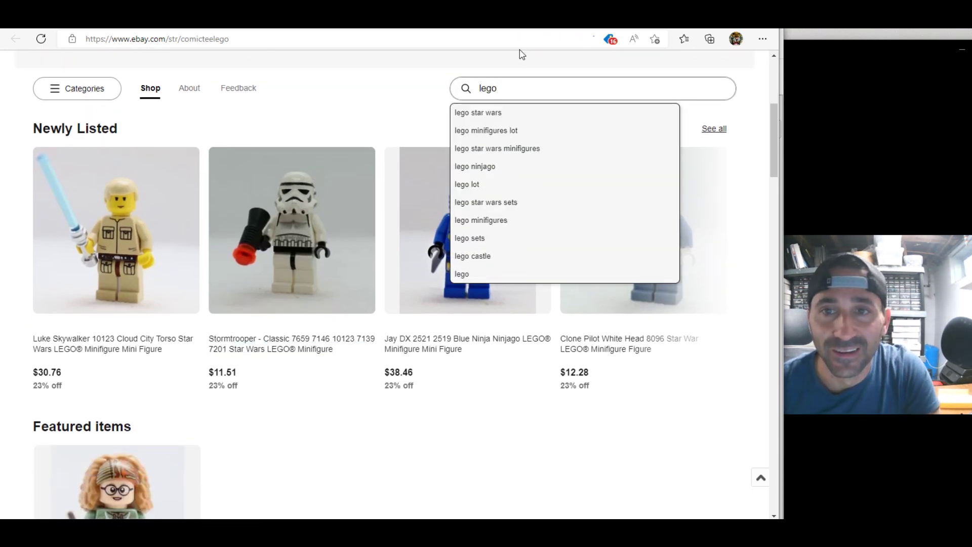
key(Return)
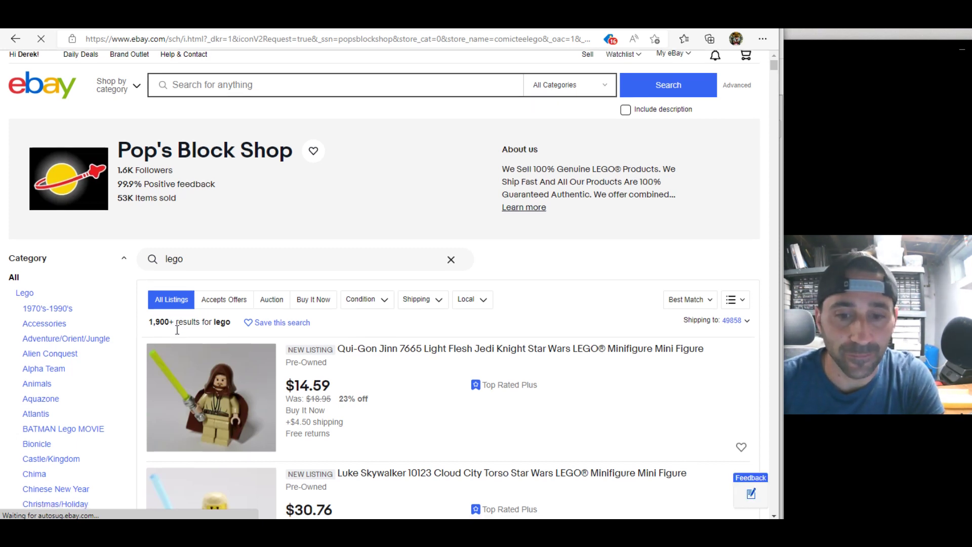
scroll(176, 330, down, 10)
scroll(178, 329, down, 4)
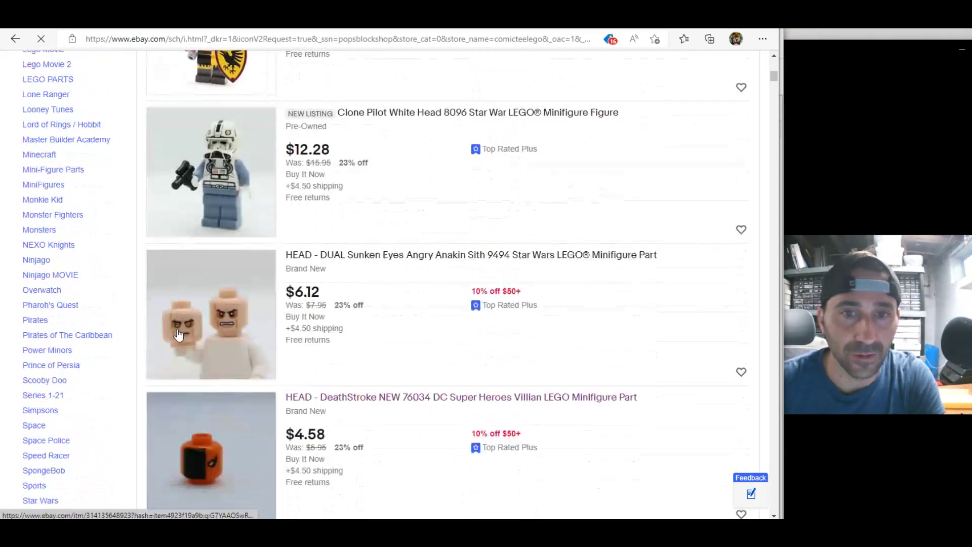
scroll(180, 332, up, 3)
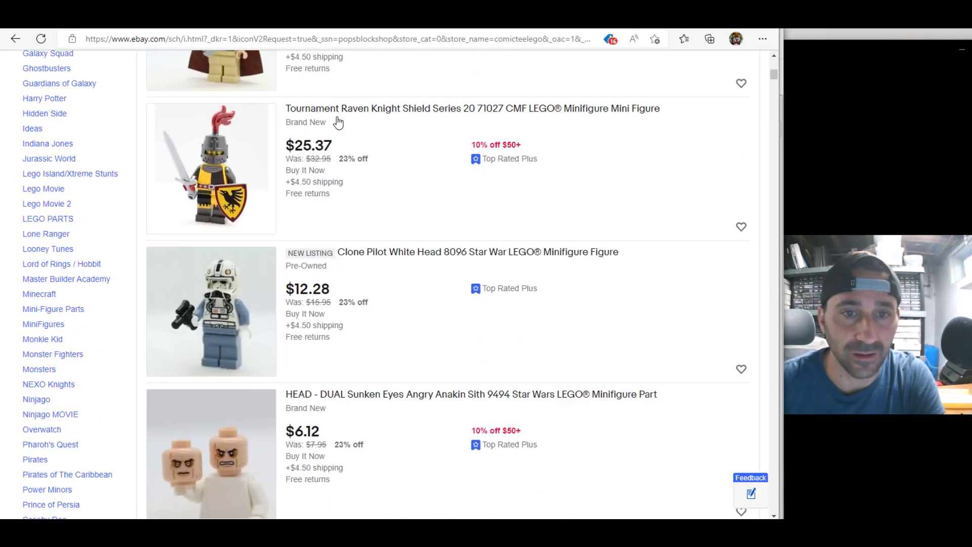
scroll(229, 169, down, 8)
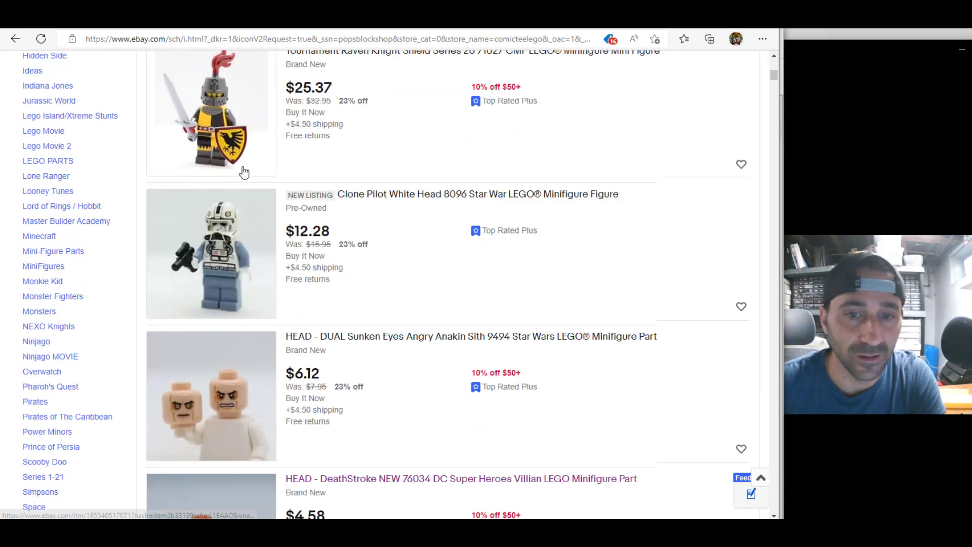
scroll(243, 168, down, 4)
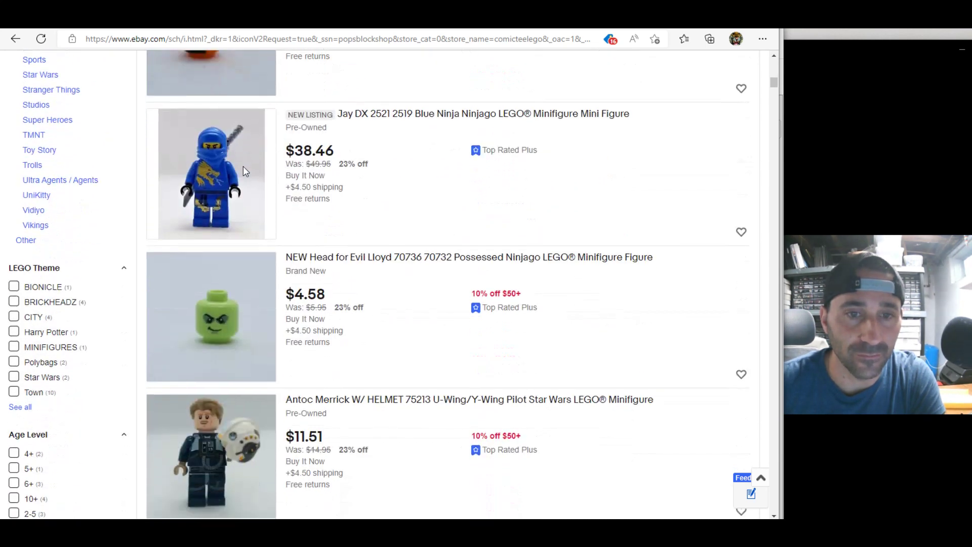
scroll(243, 166, down, 1)
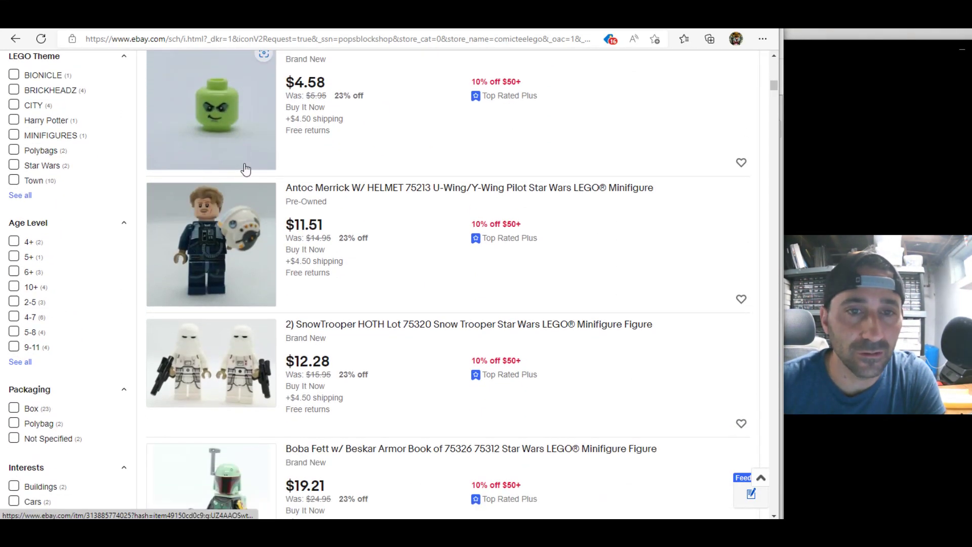
scroll(244, 167, up, 2)
scroll(246, 168, down, 8)
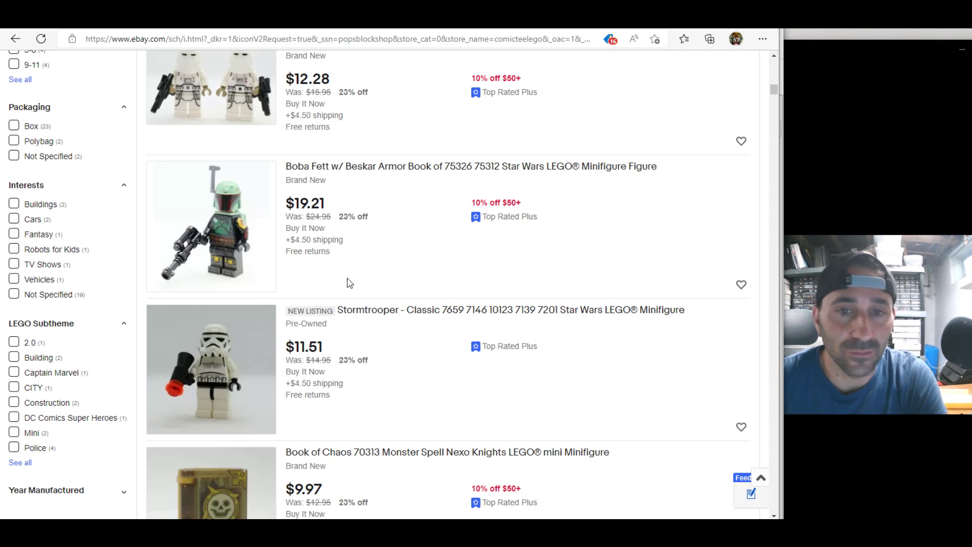
scroll(349, 282, up, 6)
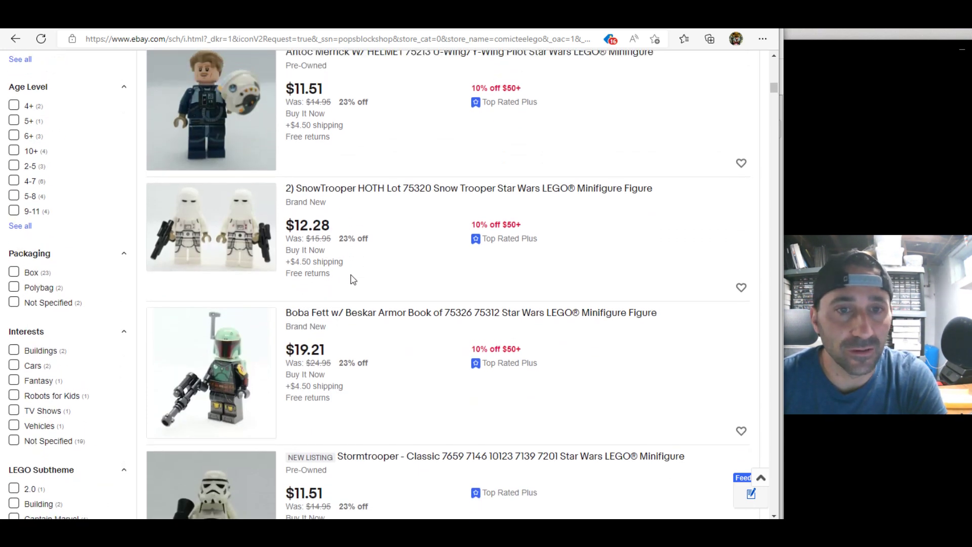
scroll(351, 279, up, 15)
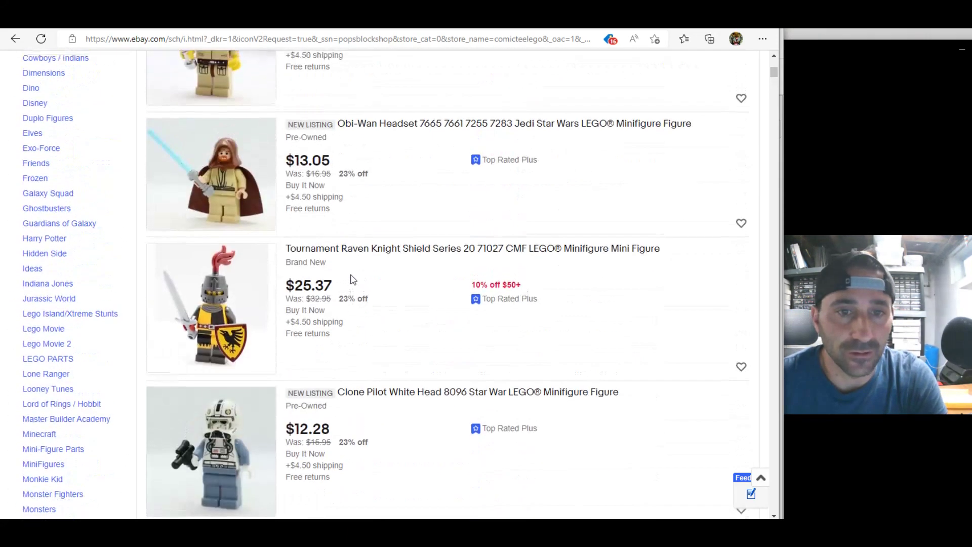
scroll(353, 278, down, 12)
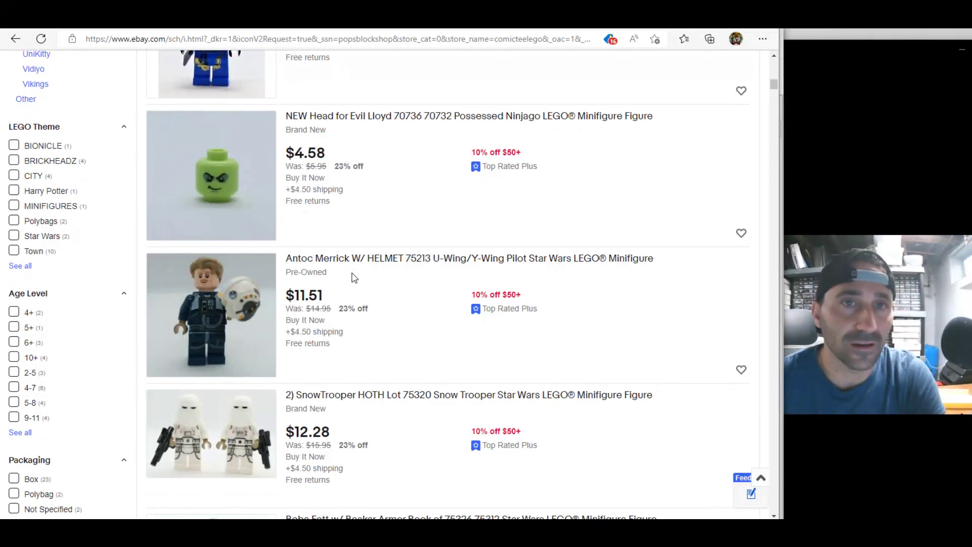